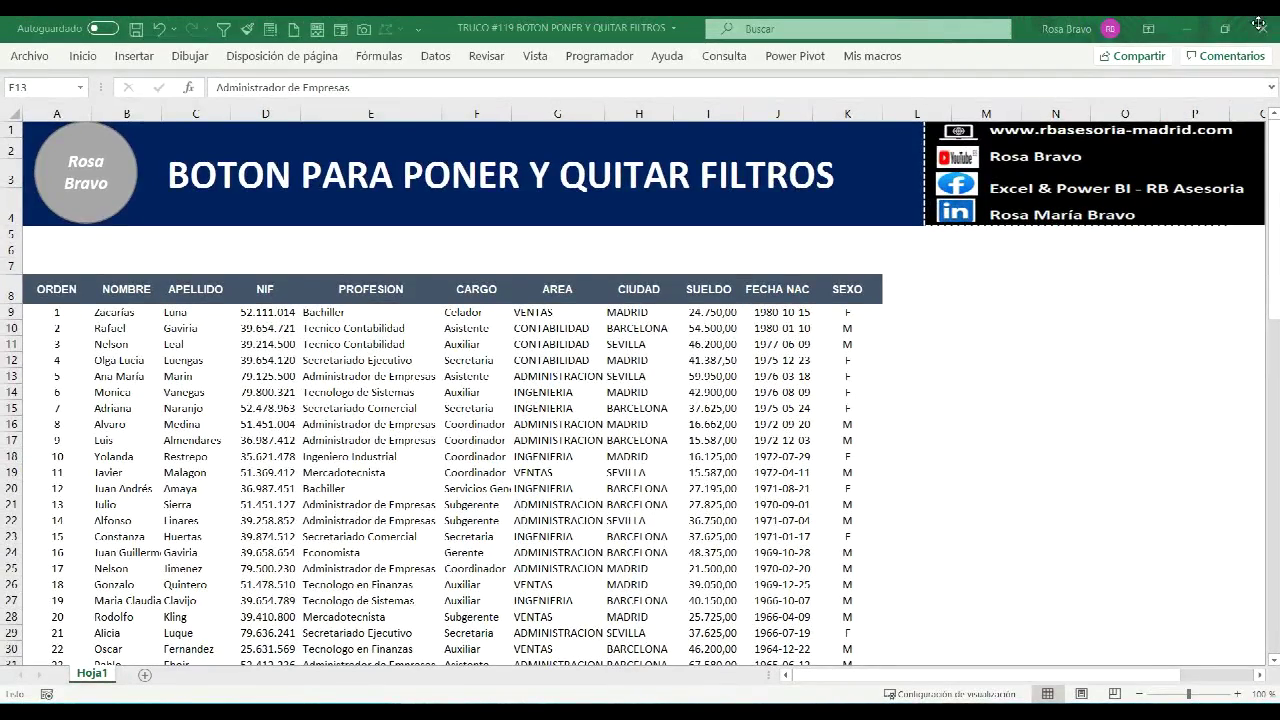
- Turn on filtering for the employee table from the Datos tab
left_click(1226, 86)
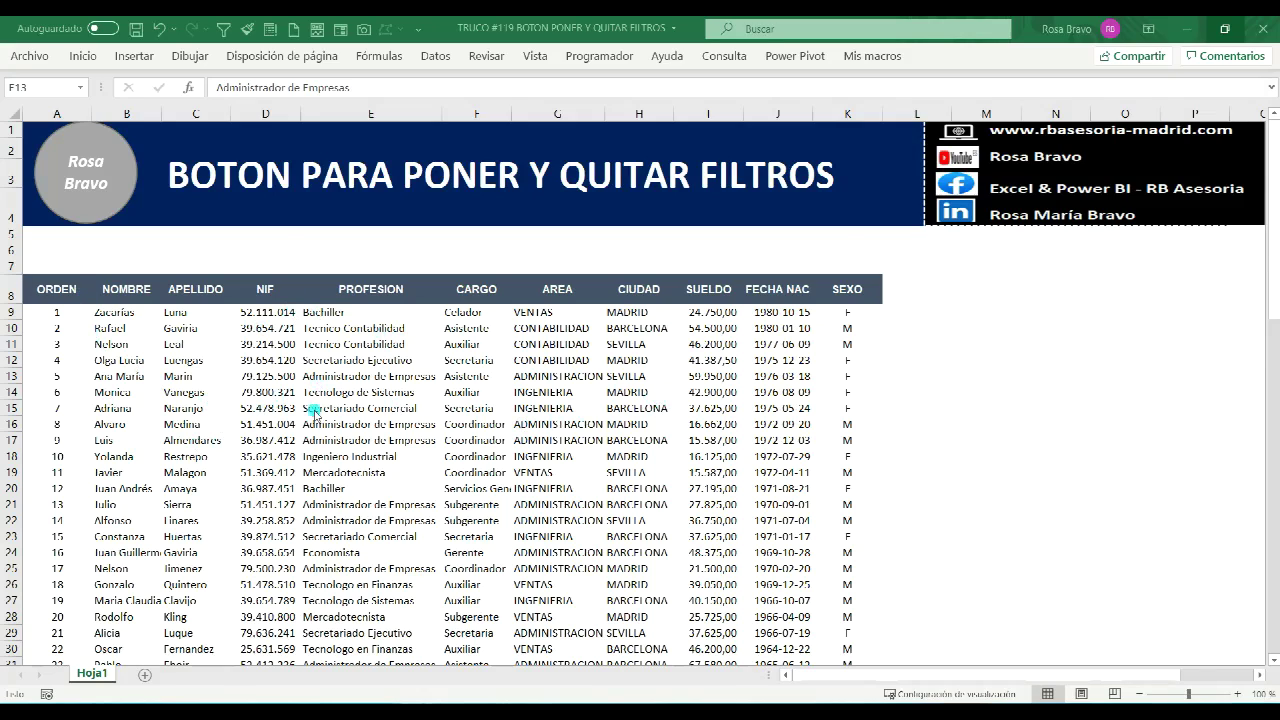
scroll(413, 447, "down", 4)
scroll(413, 447, "up", 4)
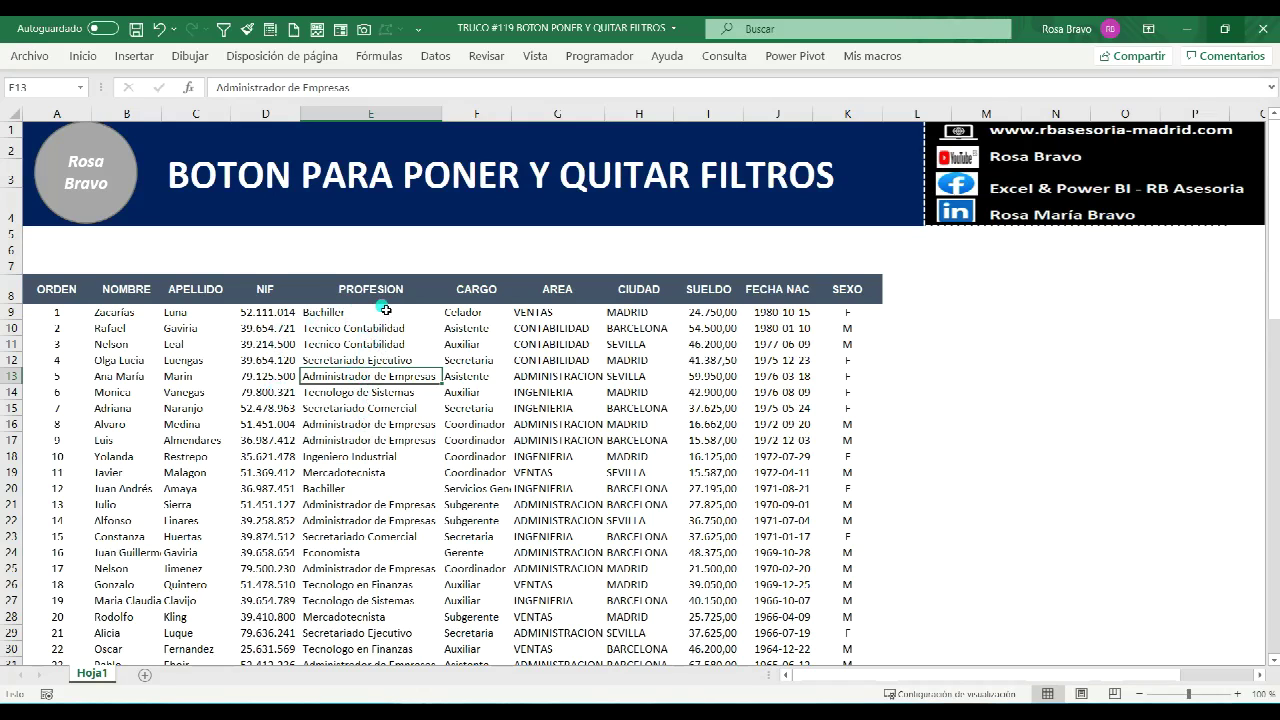
left_click(436, 60)
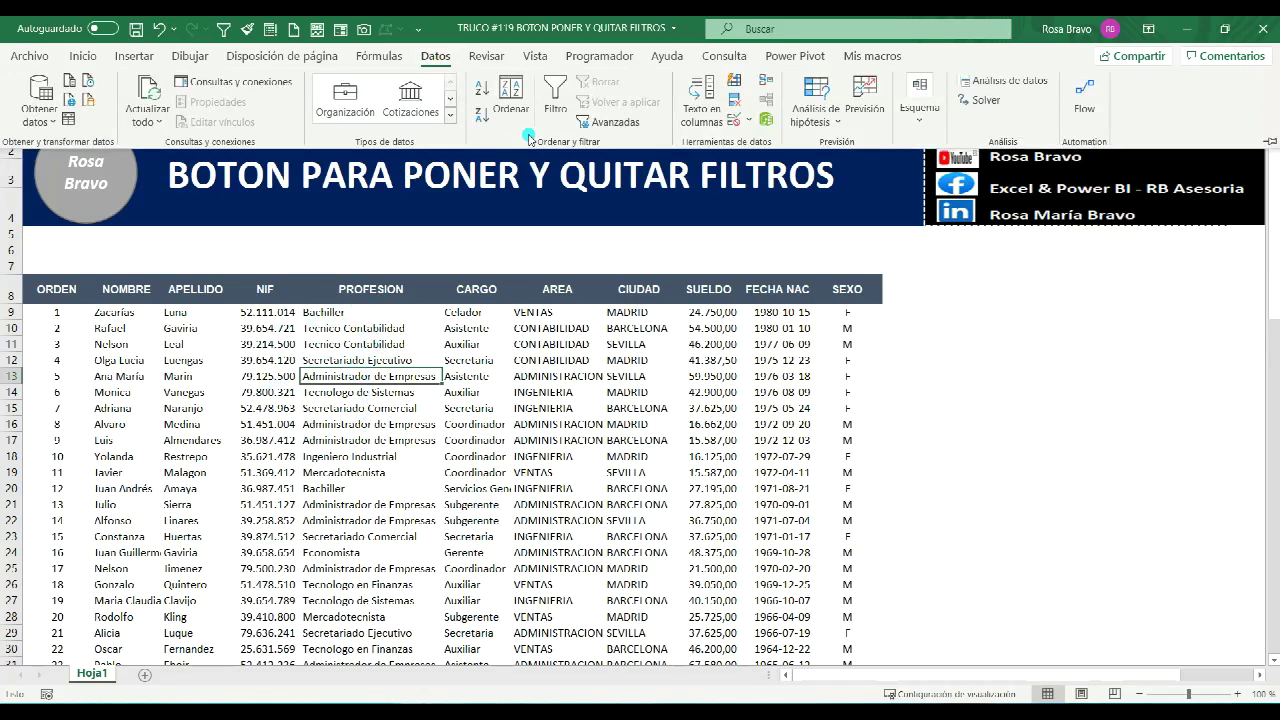
left_click(552, 86)
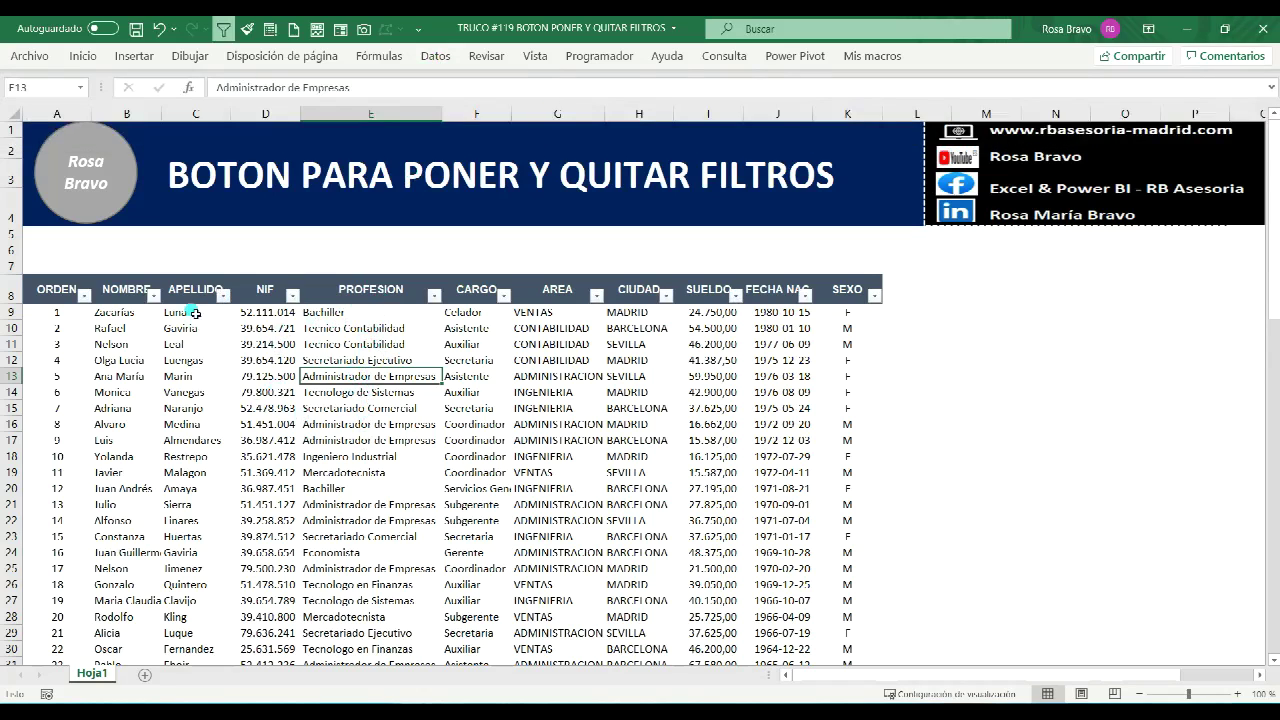
- Filter the CARGO column to show only Auxiliar employees, then remove the filter to show all rows
left_click(436, 298)
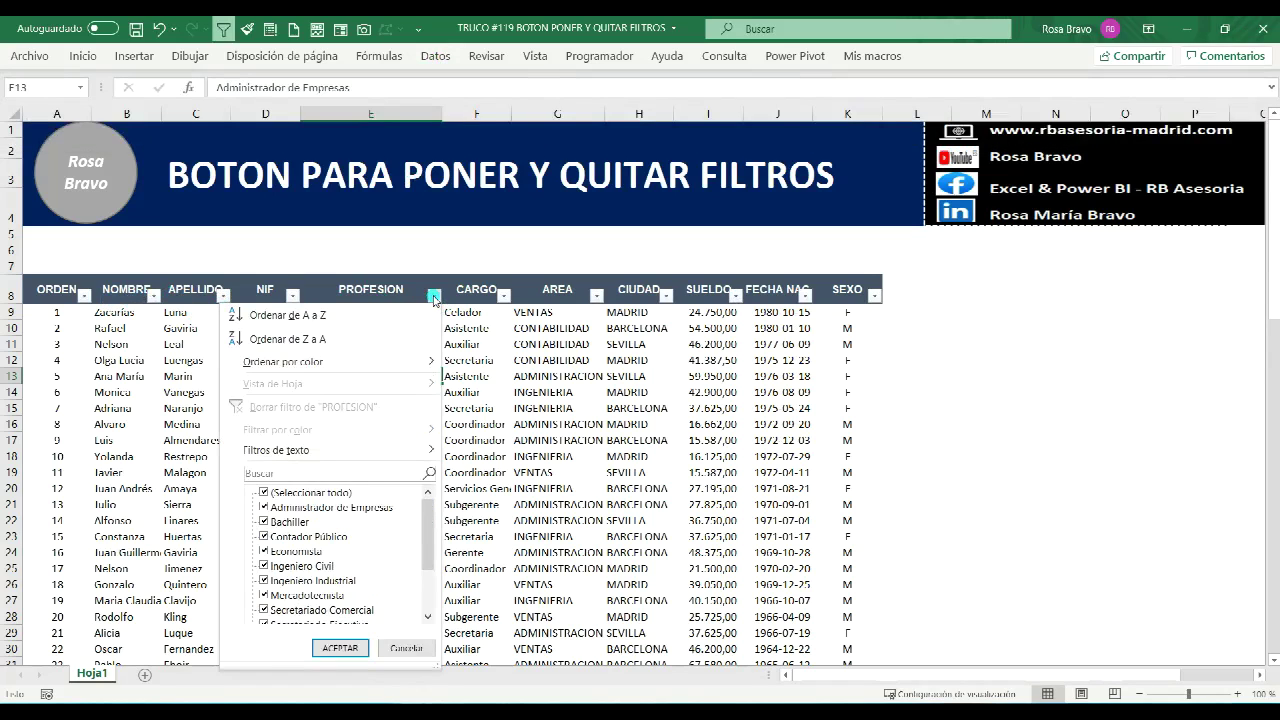
left_click(436, 298)
left_click(505, 296)
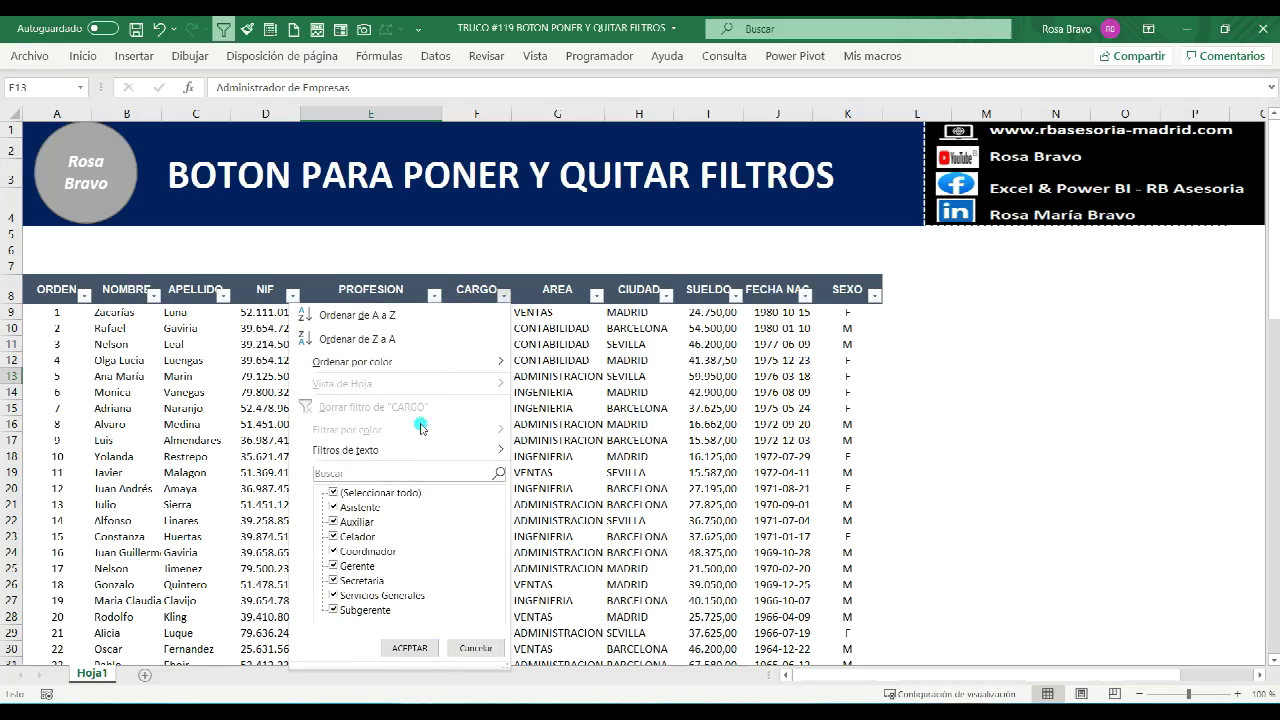
left_click(333, 492)
left_click(333, 521)
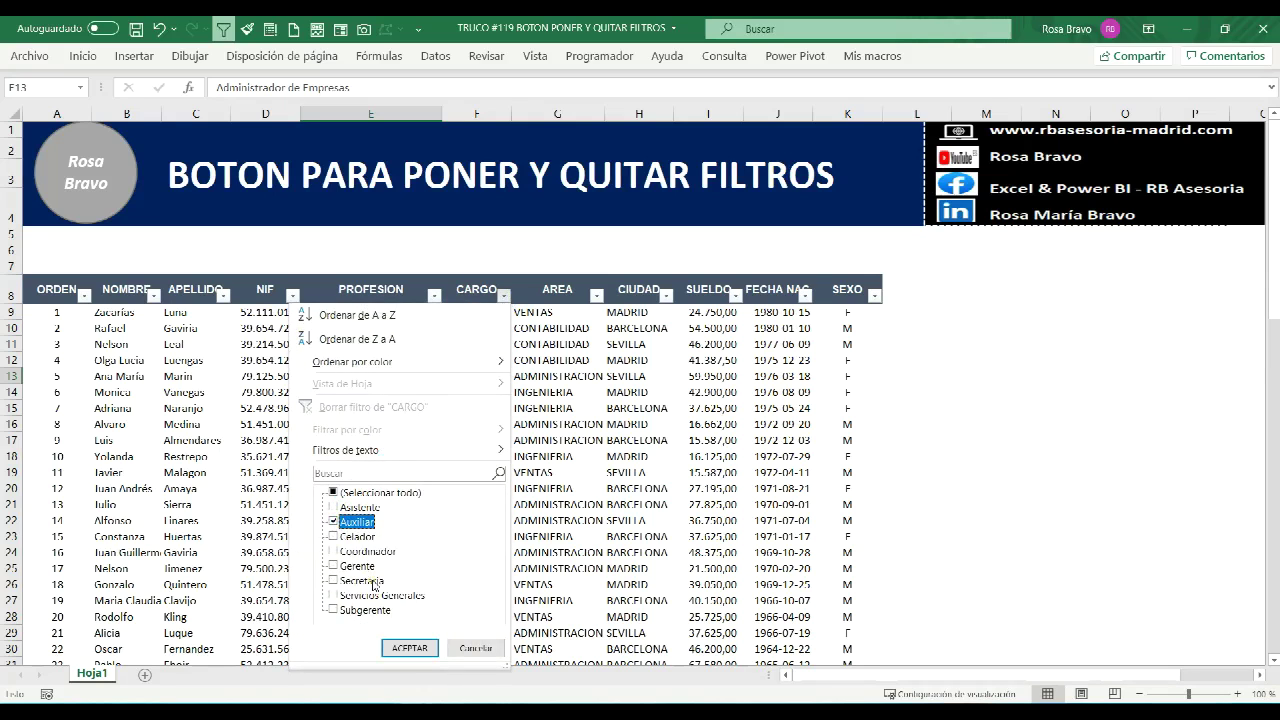
left_click(406, 648)
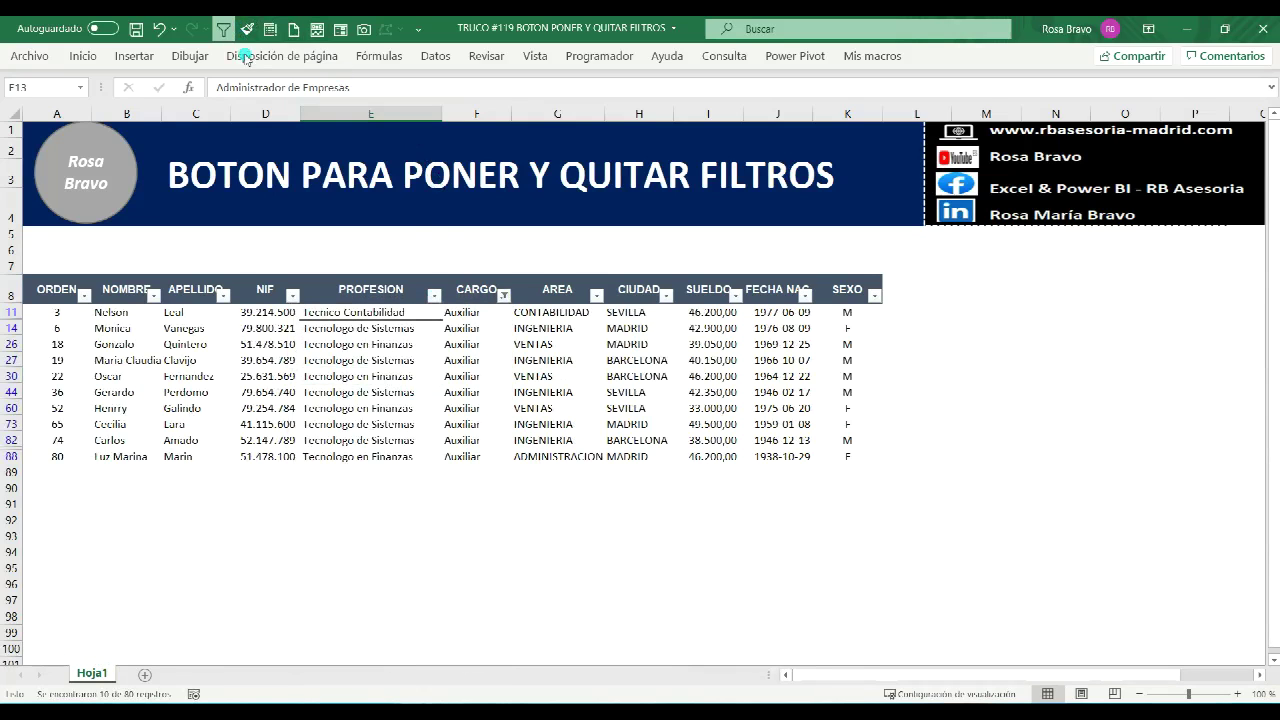
left_click(436, 60)
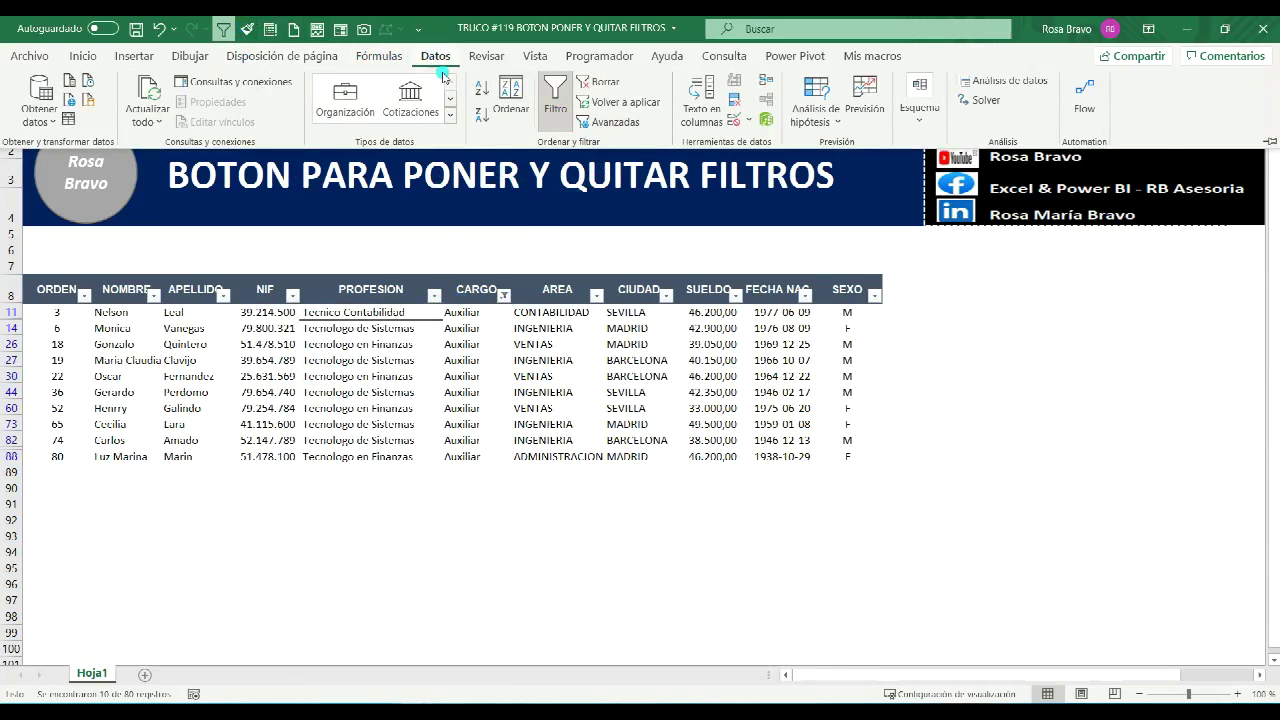
left_click(555, 95)
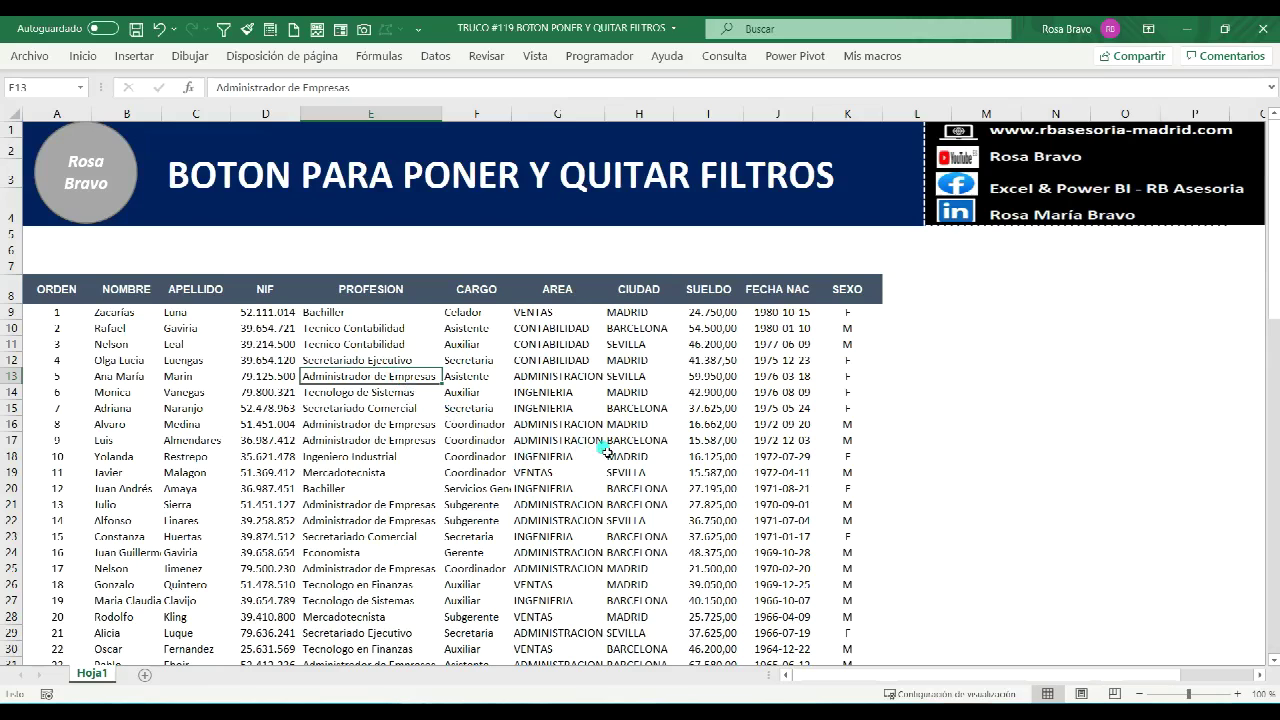
- Toggle table filtering on and off several times with table cells selected, ending with filters off
left_click(225, 31)
left_click(436, 362)
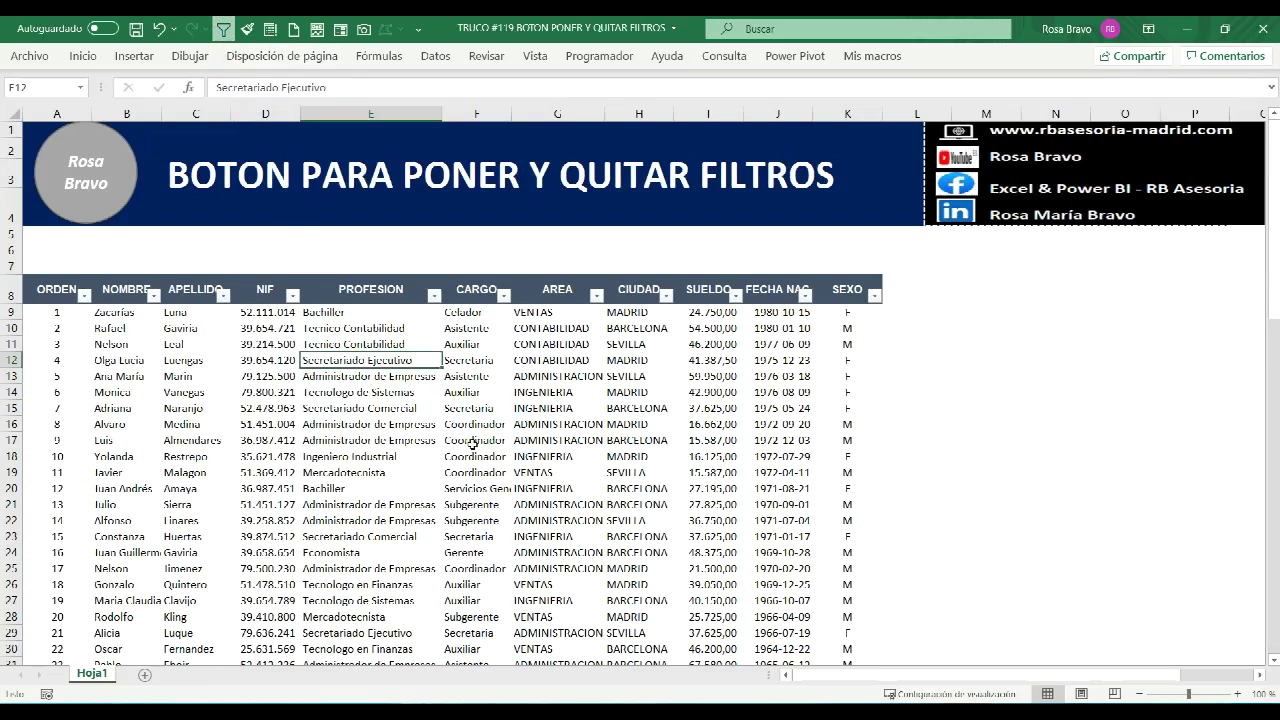
left_click(225, 31)
left_click(410, 392)
left_click(420, 472)
left_click(580, 488)
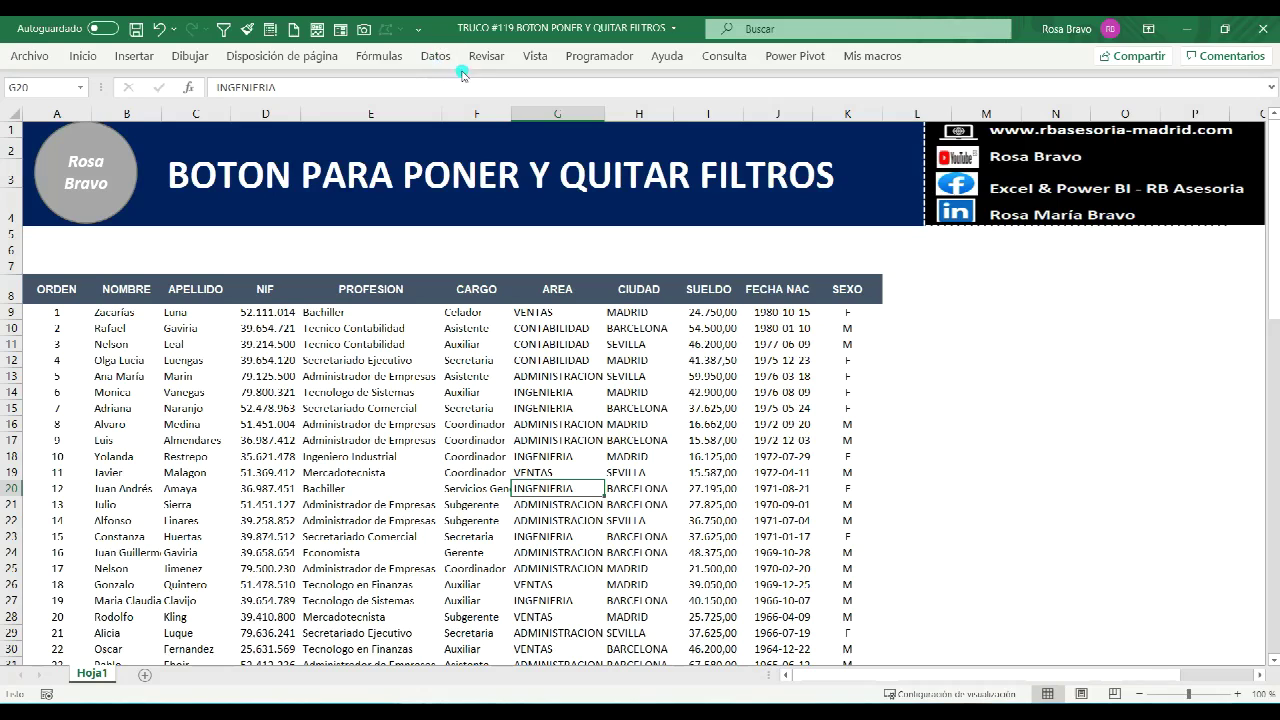
left_click(222, 30)
left_click(222, 31)
left_click(222, 30)
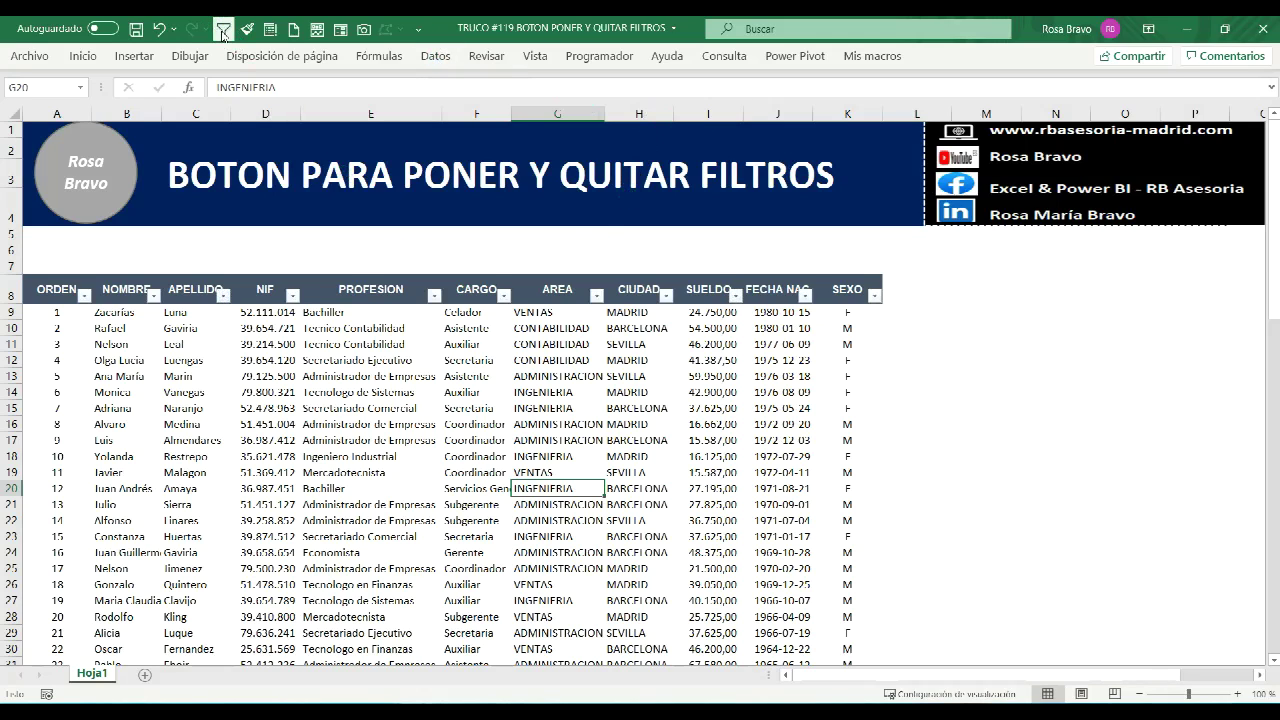
left_click(222, 30)
left_click(404, 300)
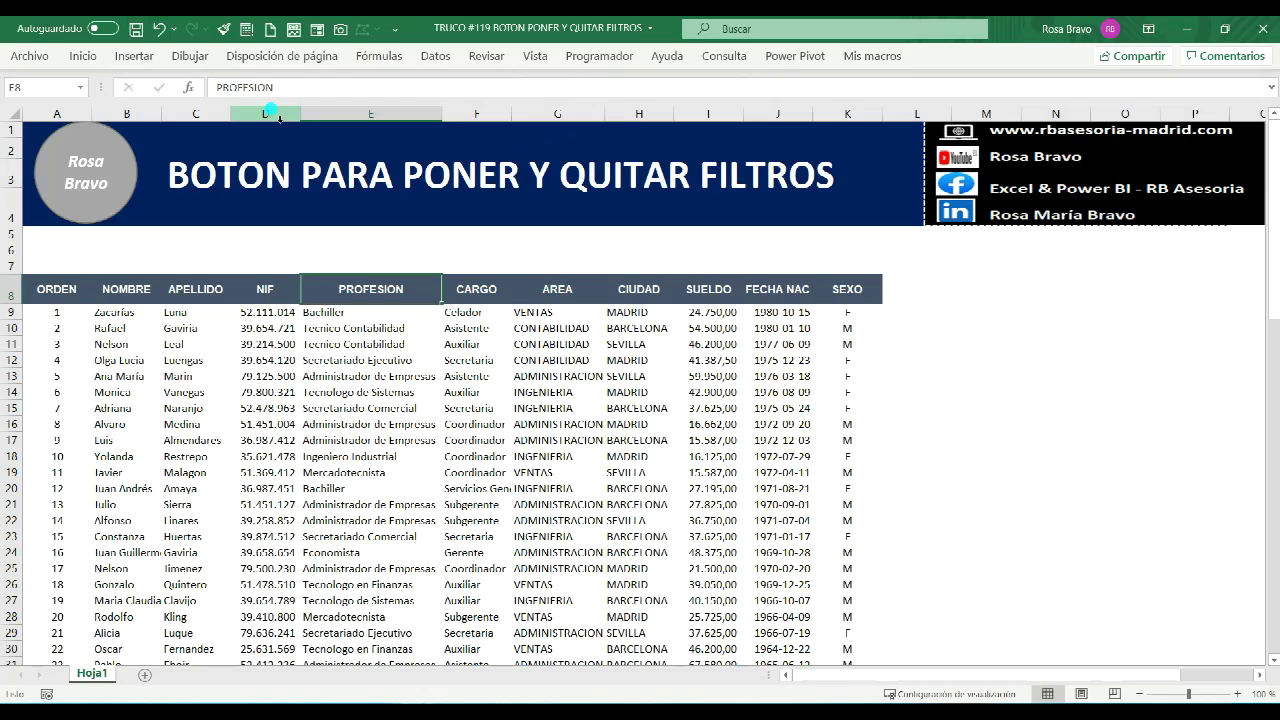
- Go to File > Opciones and choose the Barra de herramientas de acceso rápido page
left_click(20, 62)
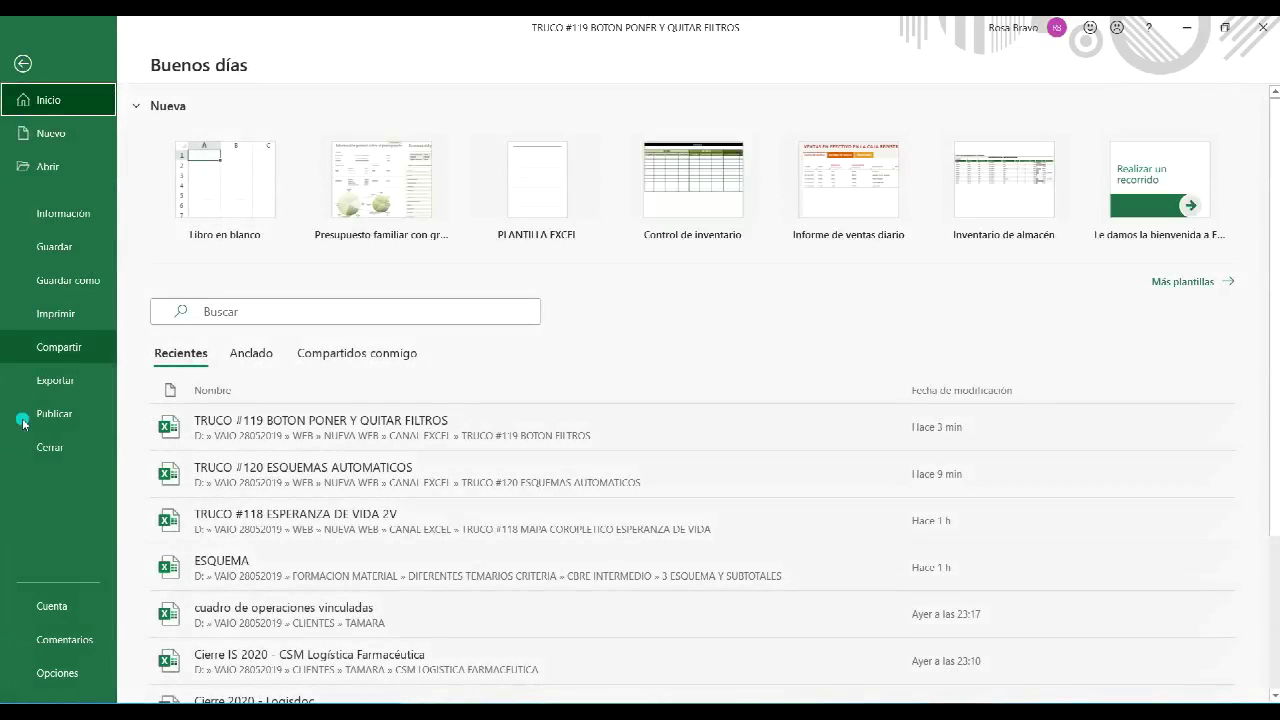
left_click(55, 678)
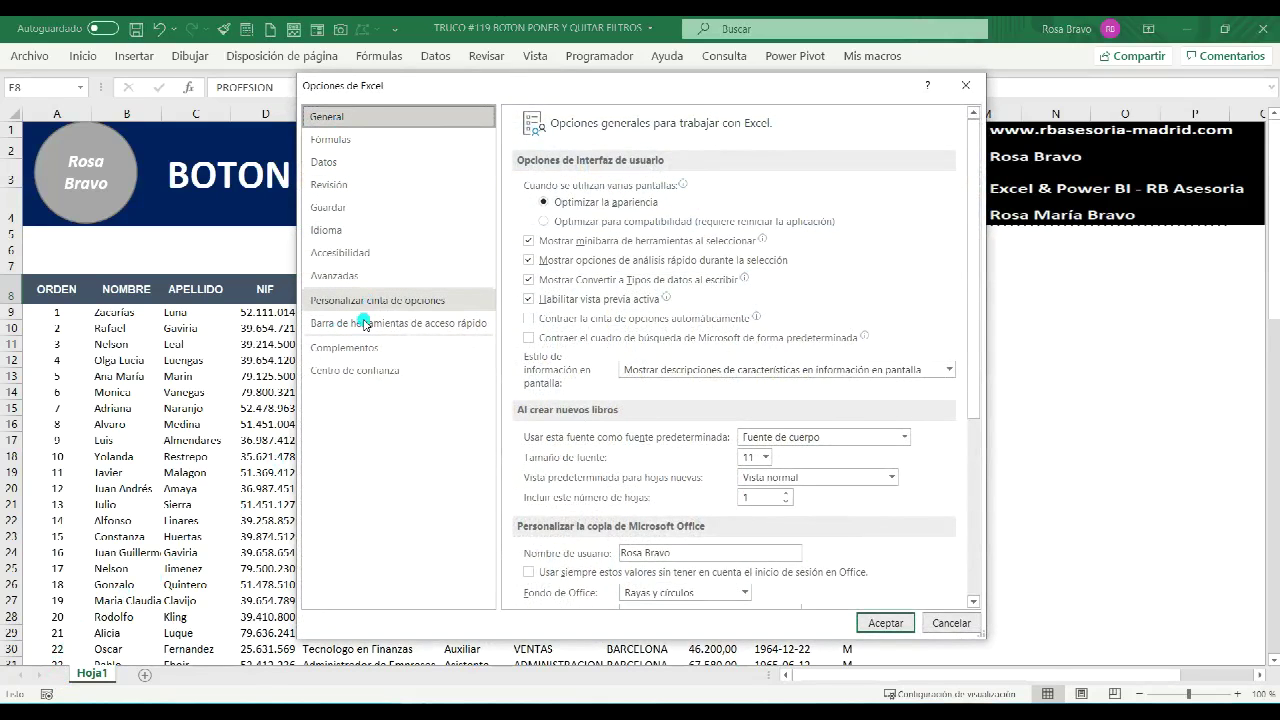
left_click(380, 326)
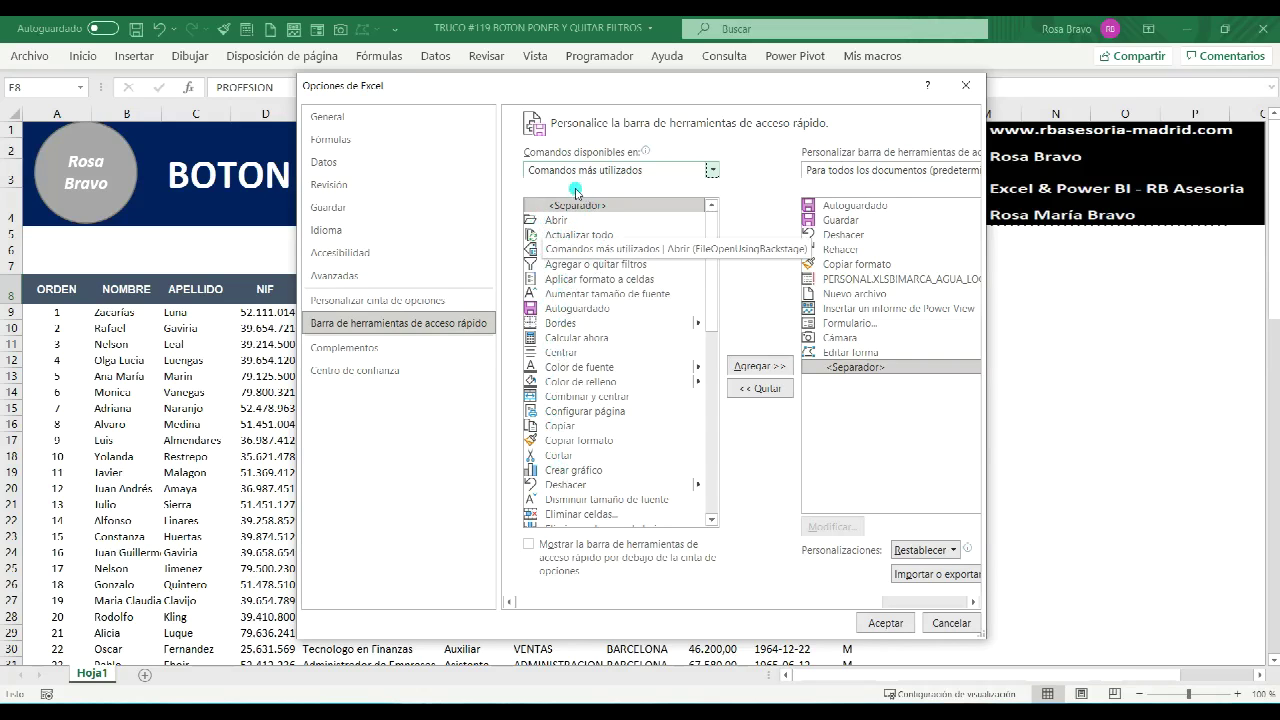
- Switch the command source to Todos los comandos and scroll to the filter commands
left_click(714, 170)
key("Escape")
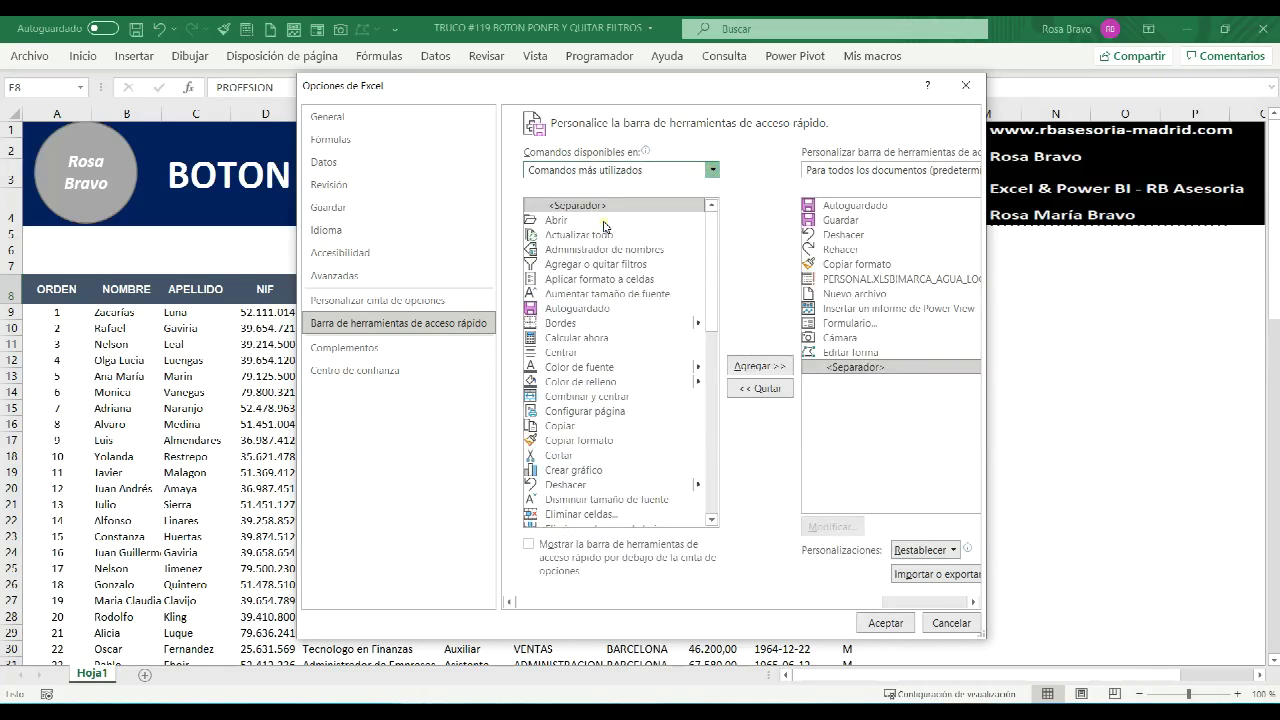
key("Down")
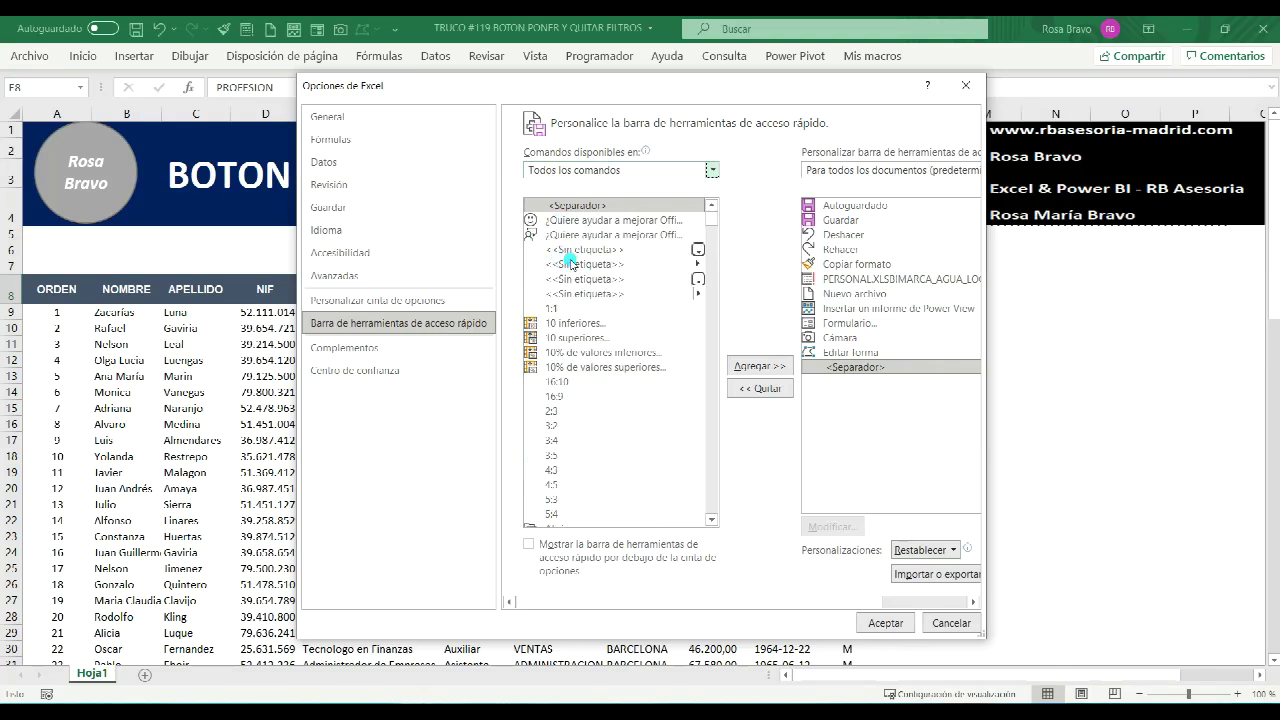
key("Down")
scroll(601, 270, "down", 3)
scroll(601, 270, "down", 3)
scroll(601, 270, "down", 3)
scroll(601, 270, "down", 3)
scroll(601, 270, "up", 5)
scroll(601, 270, "up", 5)
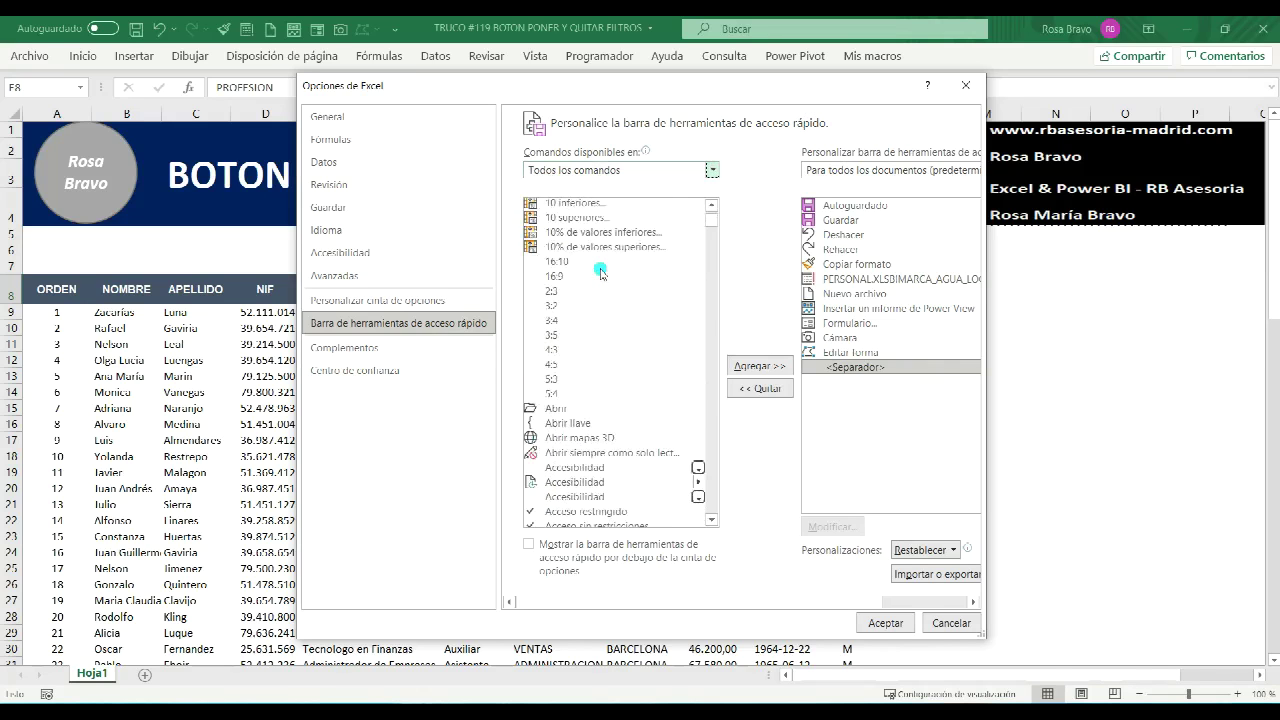
scroll(601, 270, "up", 3)
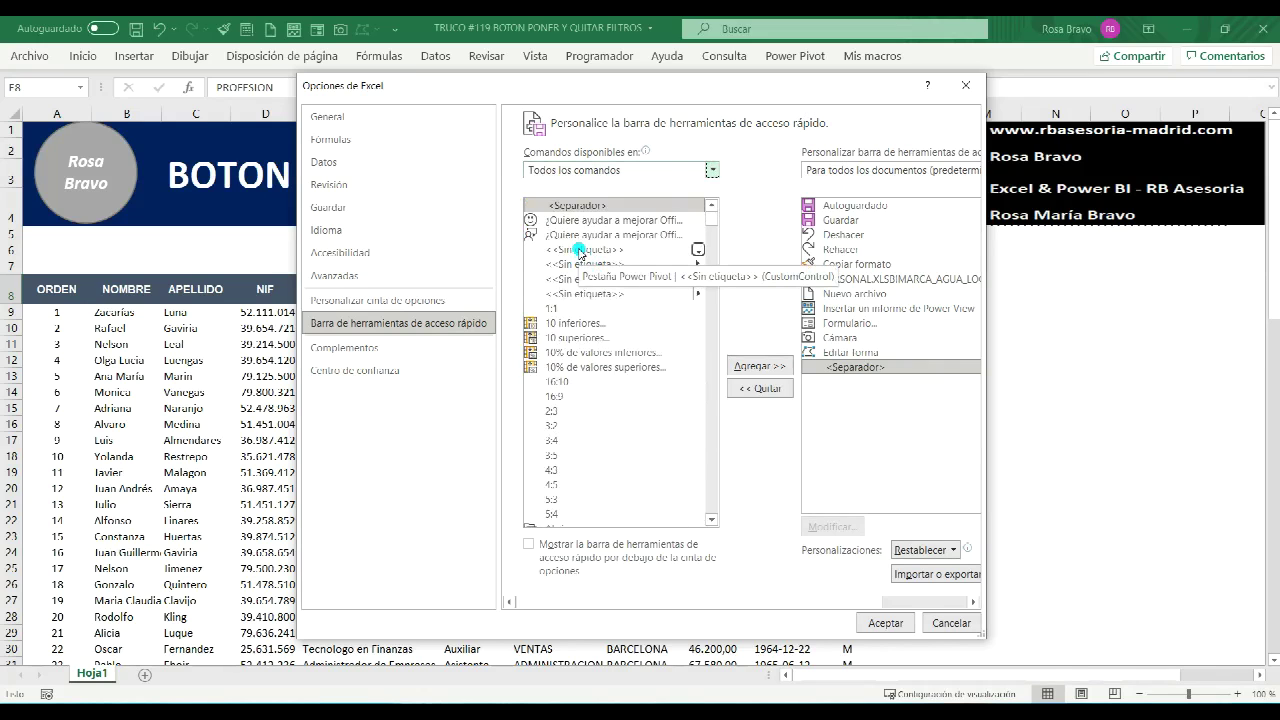
scroll(585, 300, "down", 5)
scroll(590, 345, "down", 3)
scroll(597, 350, "down", 5)
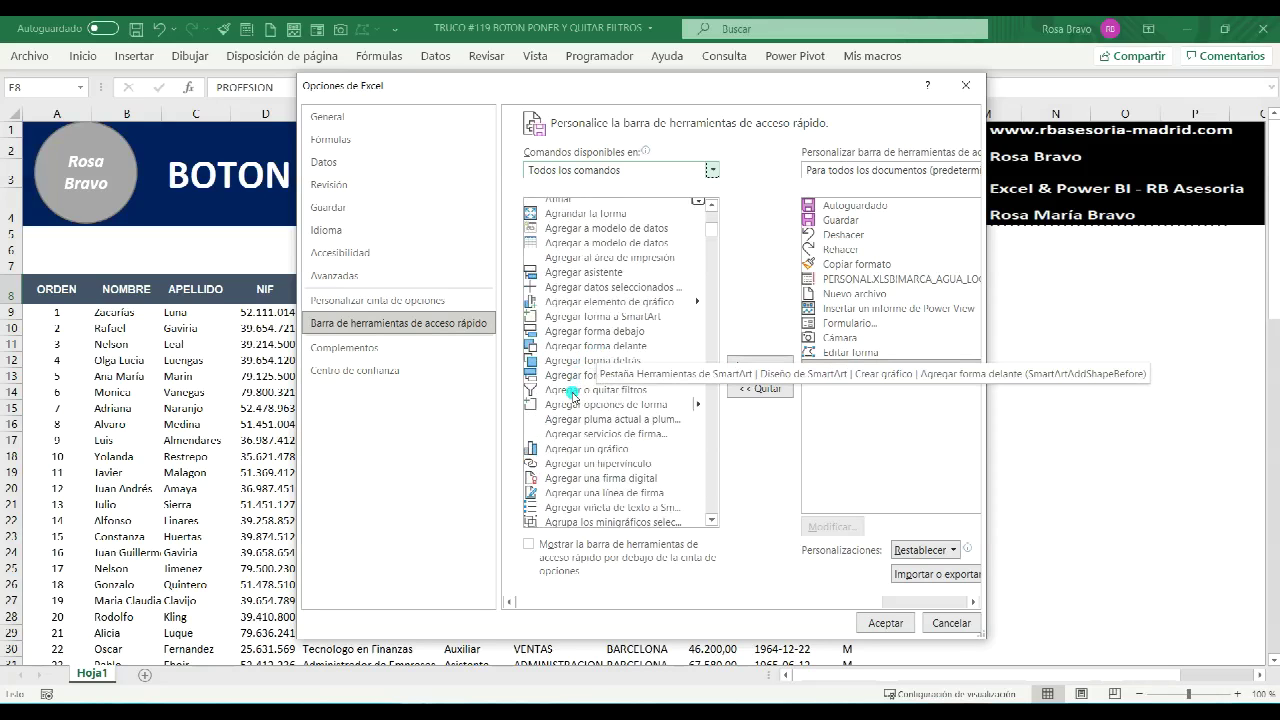
- Add Agregar o quitar filtros to the Quick Access Toolbar and confirm with Aceptar
left_click(573, 390)
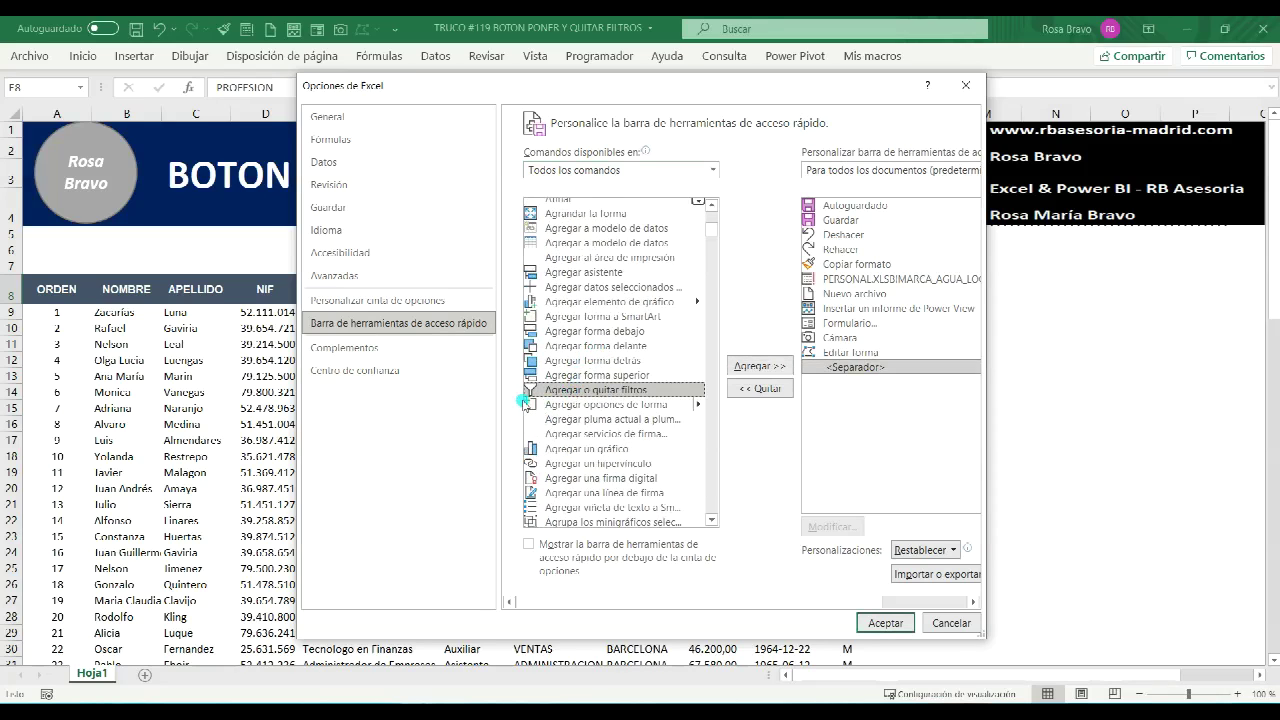
left_click(745, 368)
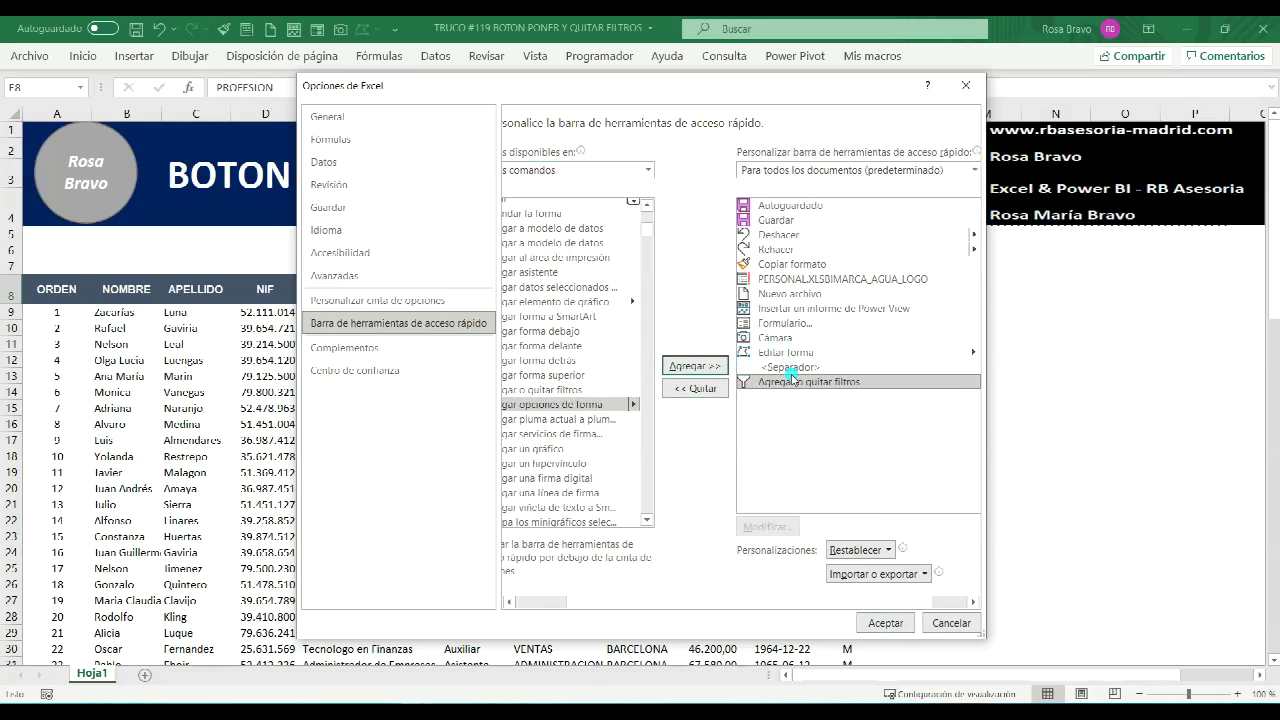
left_click(798, 384)
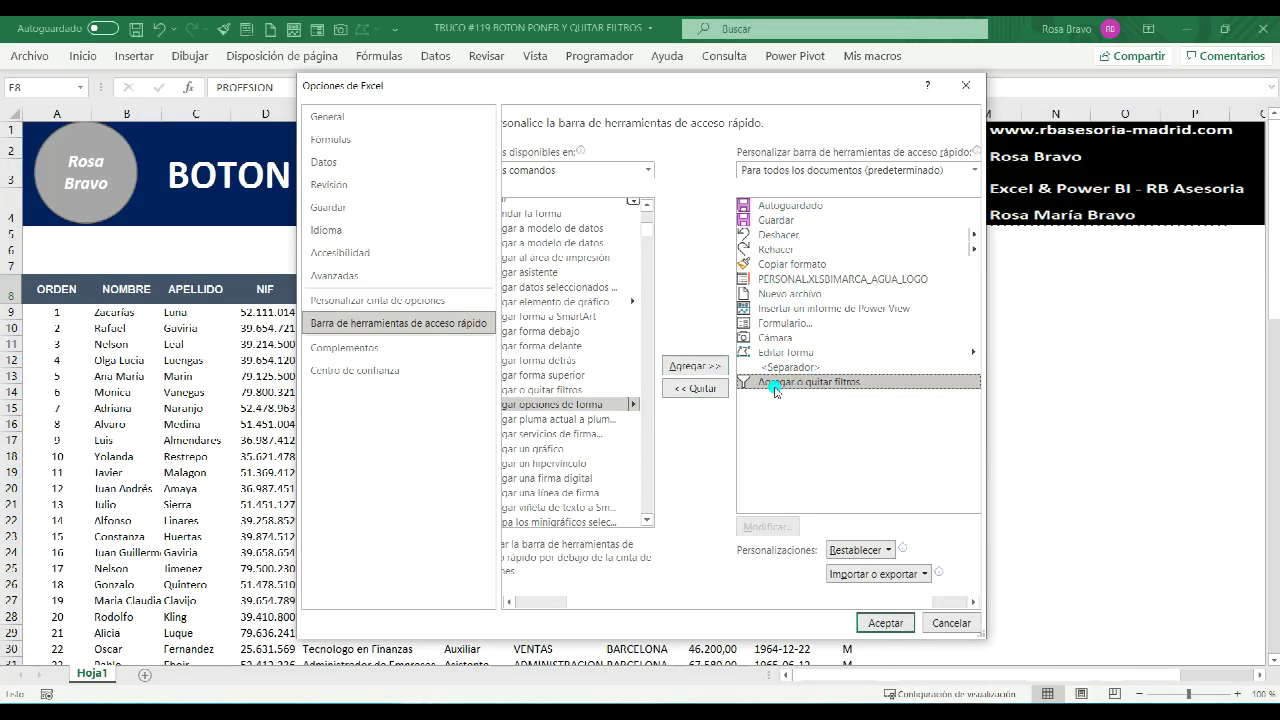
left_click(885, 622)
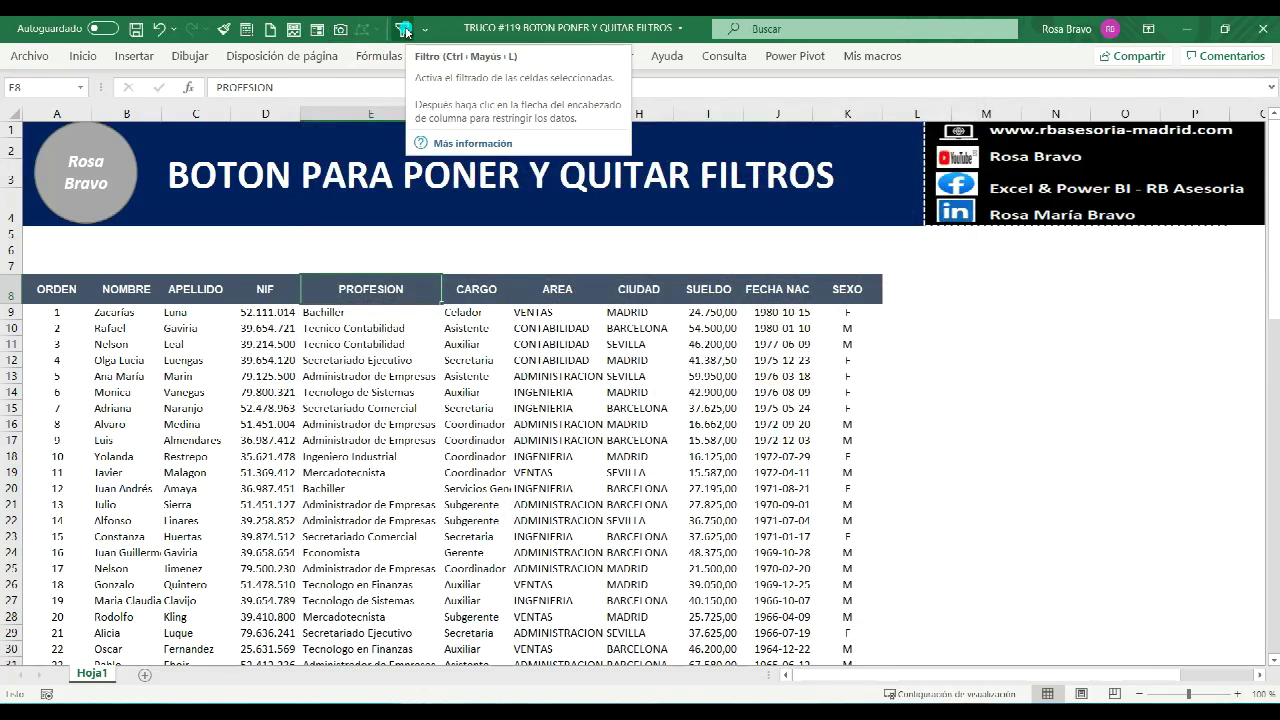
left_click(1055, 328)
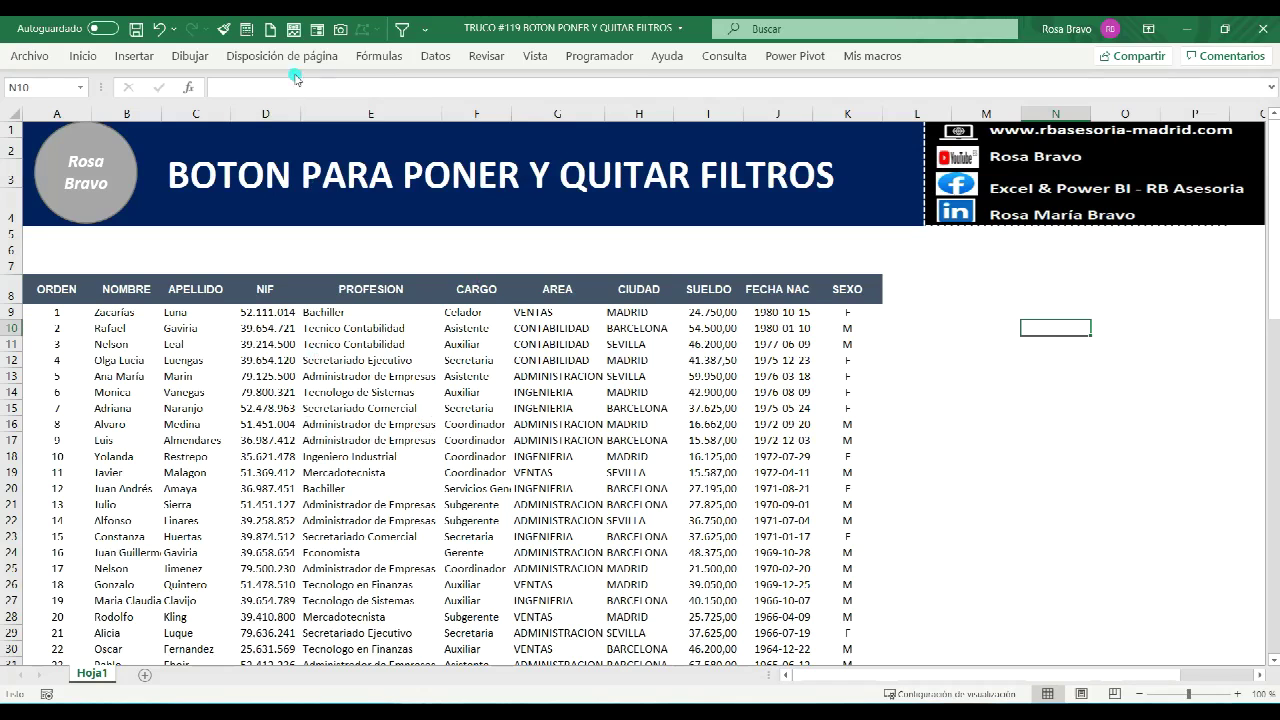
left_click(401, 28)
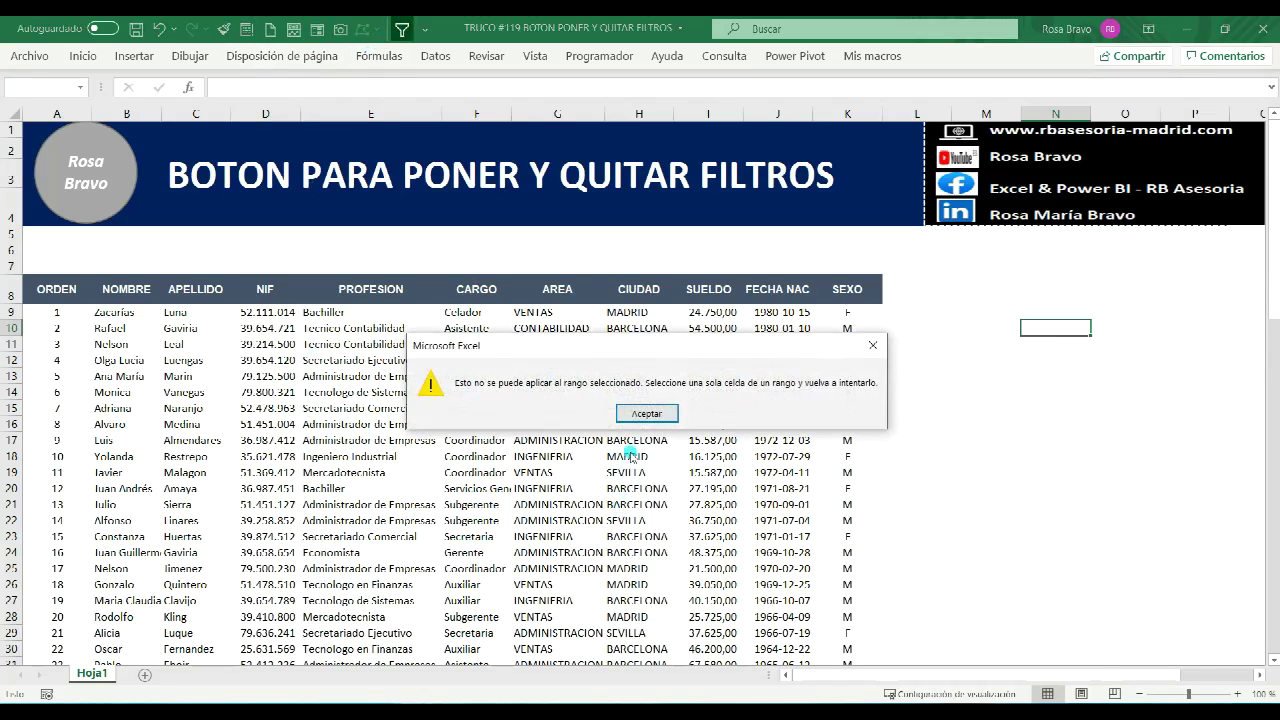
left_click(646, 413)
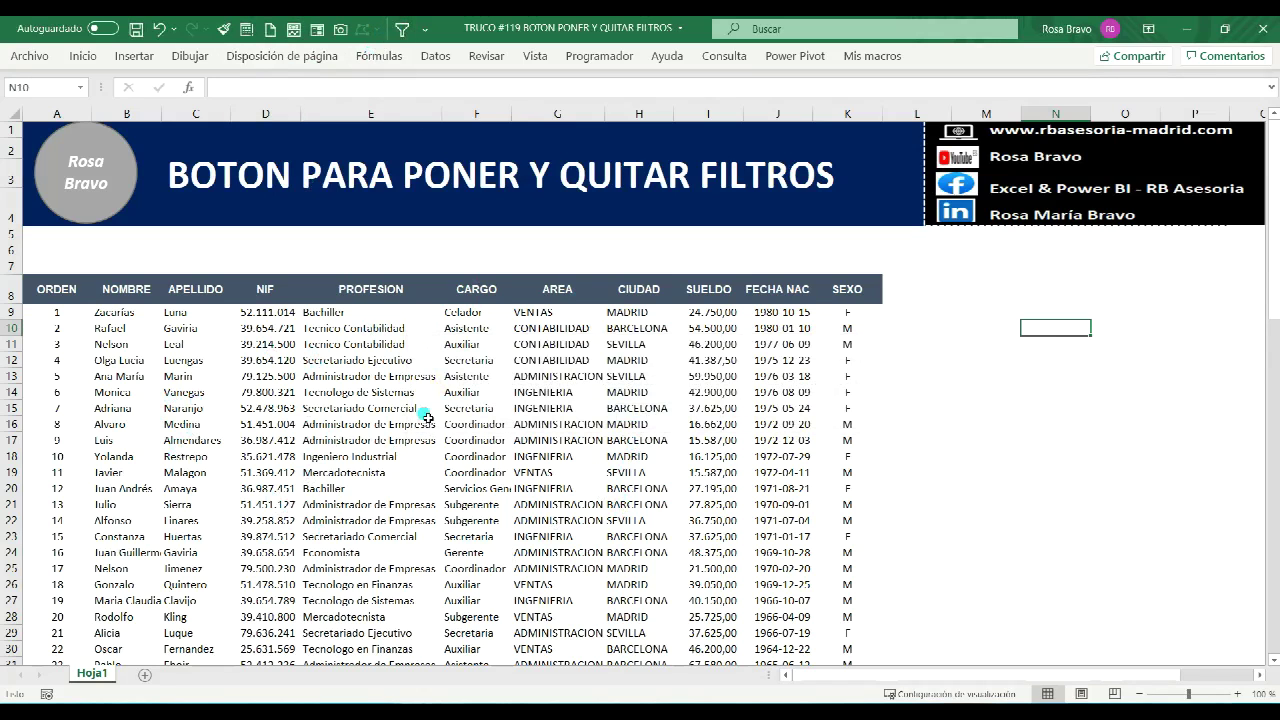
left_click(392, 497)
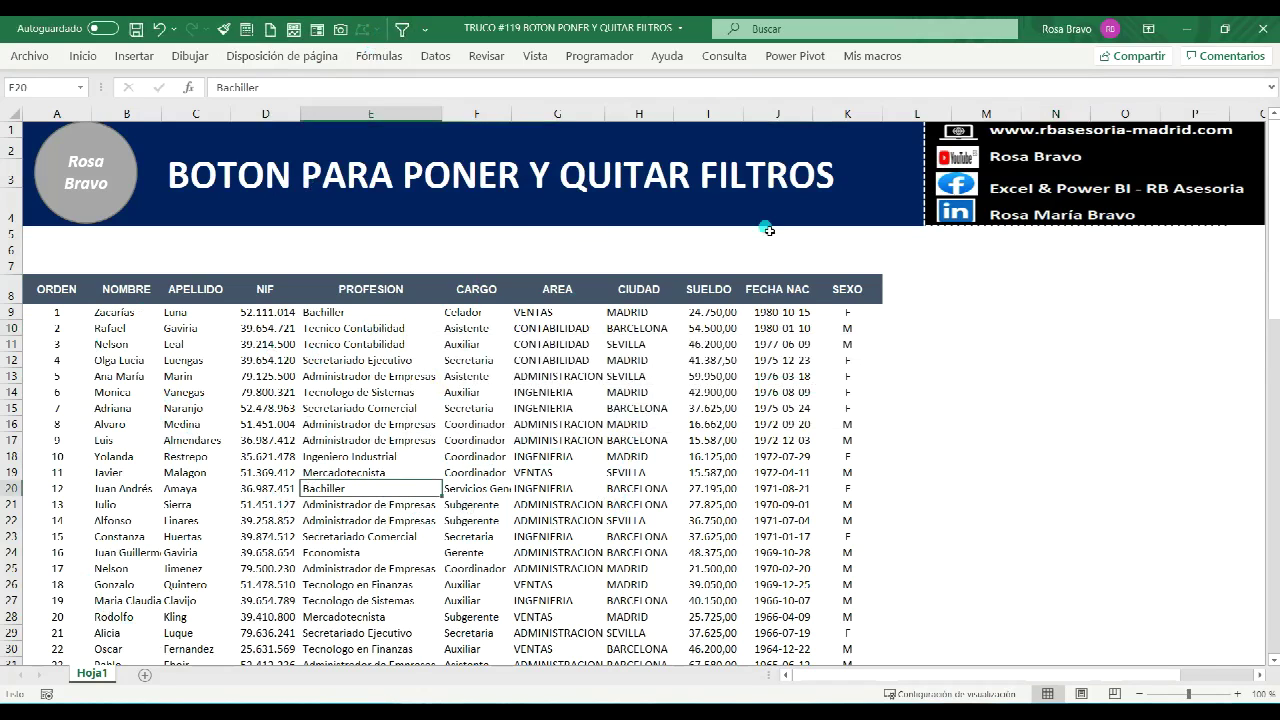
- Turn on filters with the new toolbar button, check the APELLIDO list, and view the Datos tab
left_click(402, 28)
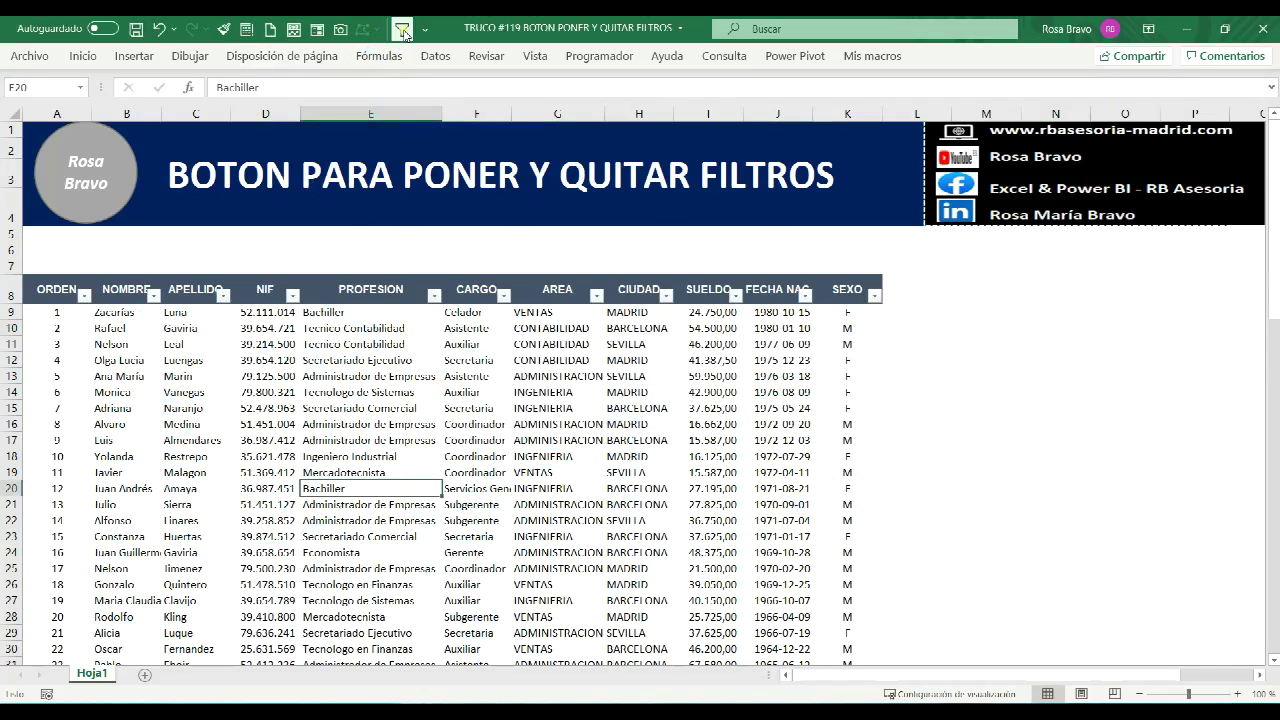
left_click(224, 296)
left_click(226, 298)
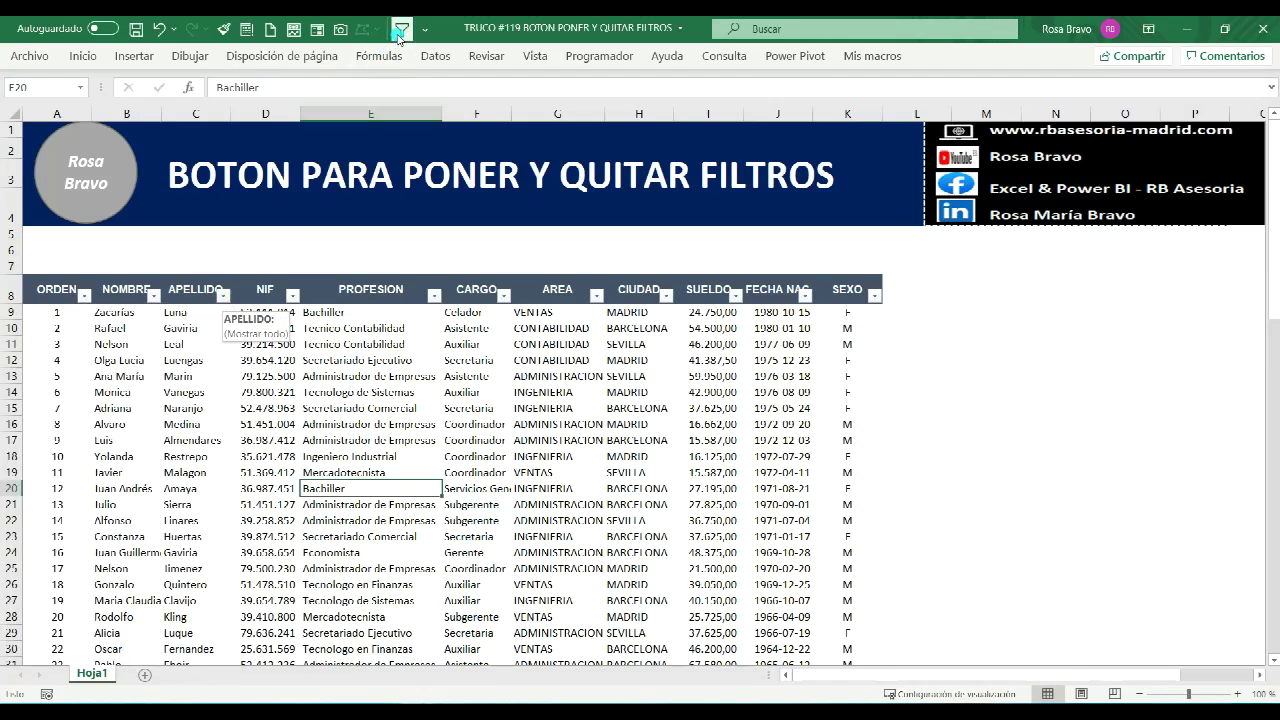
left_click(448, 60)
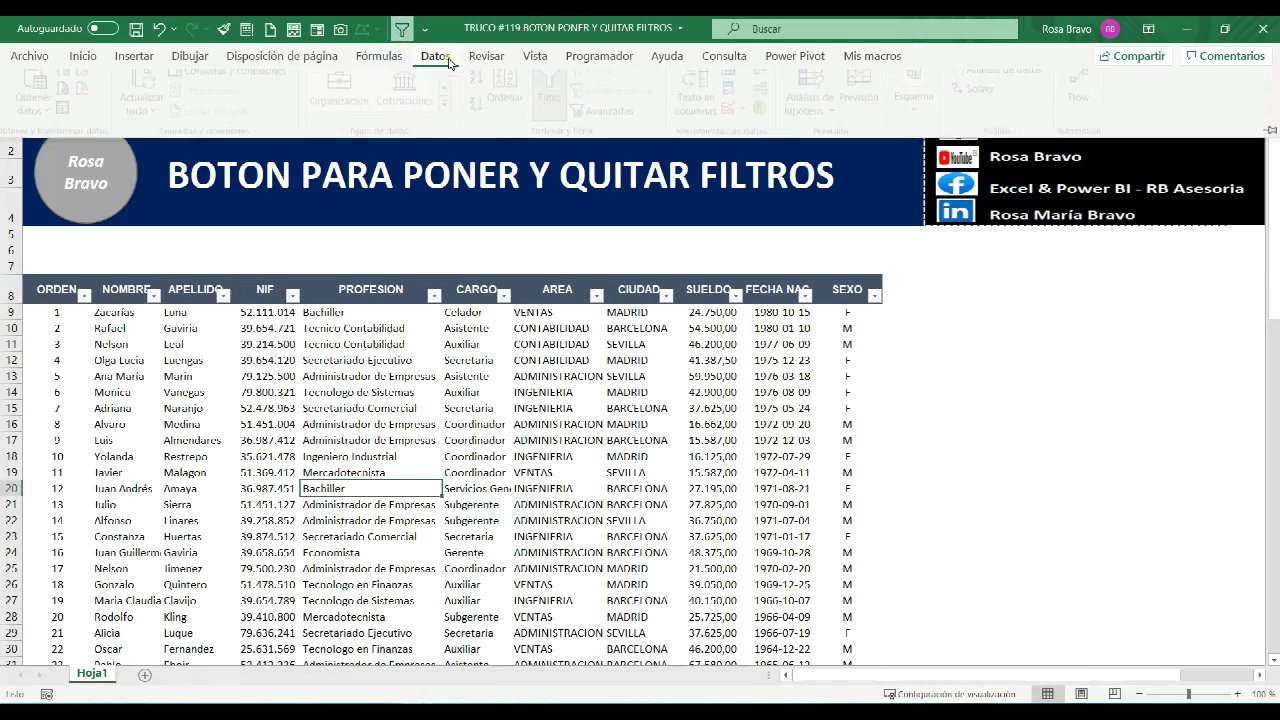
- Toggle filters on and off repeatedly with the toolbar button, leaving them on
left_click(400, 30)
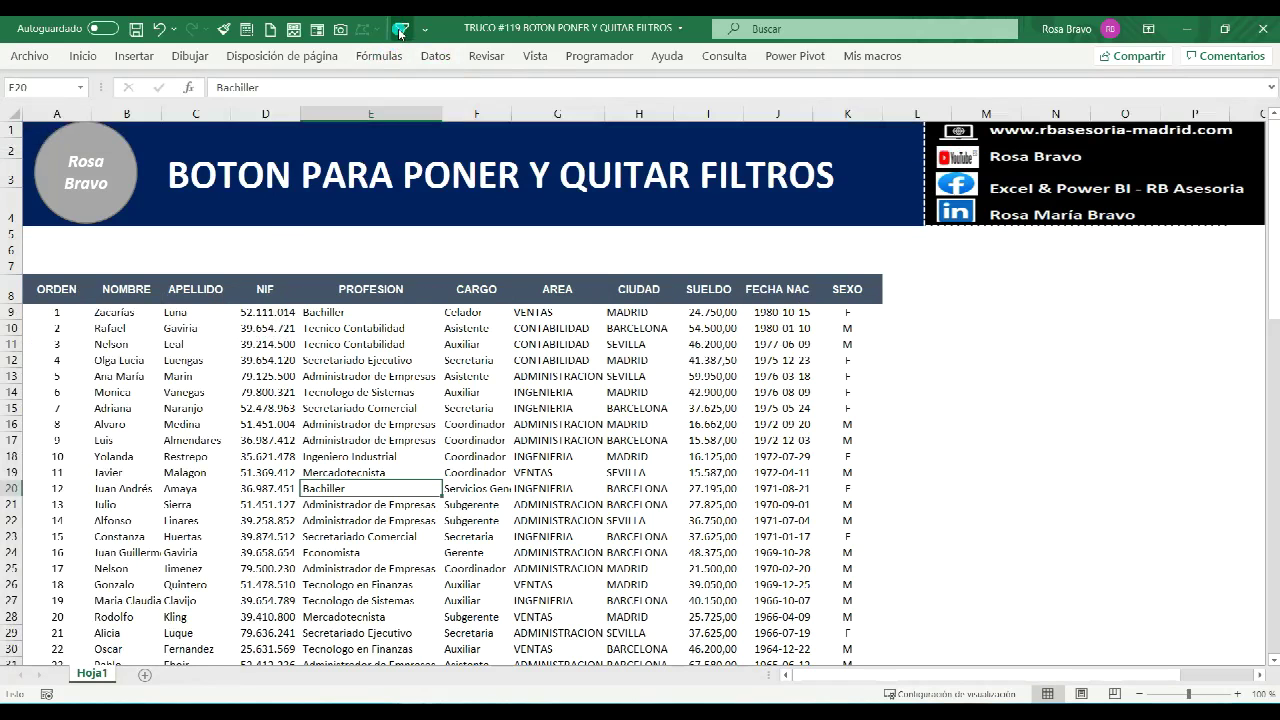
left_click(401, 33)
left_click(401, 33)
left_click(401, 33)
left_click(401, 33)
left_click(401, 33)
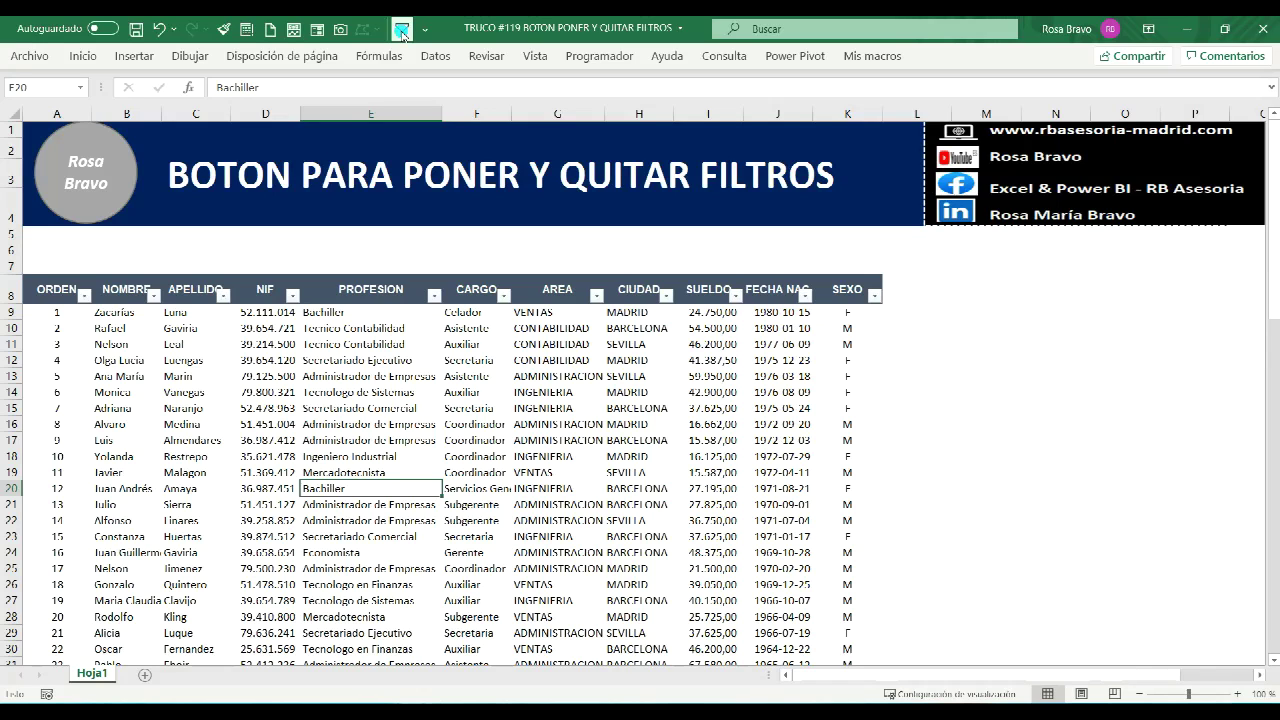
left_click(401, 33)
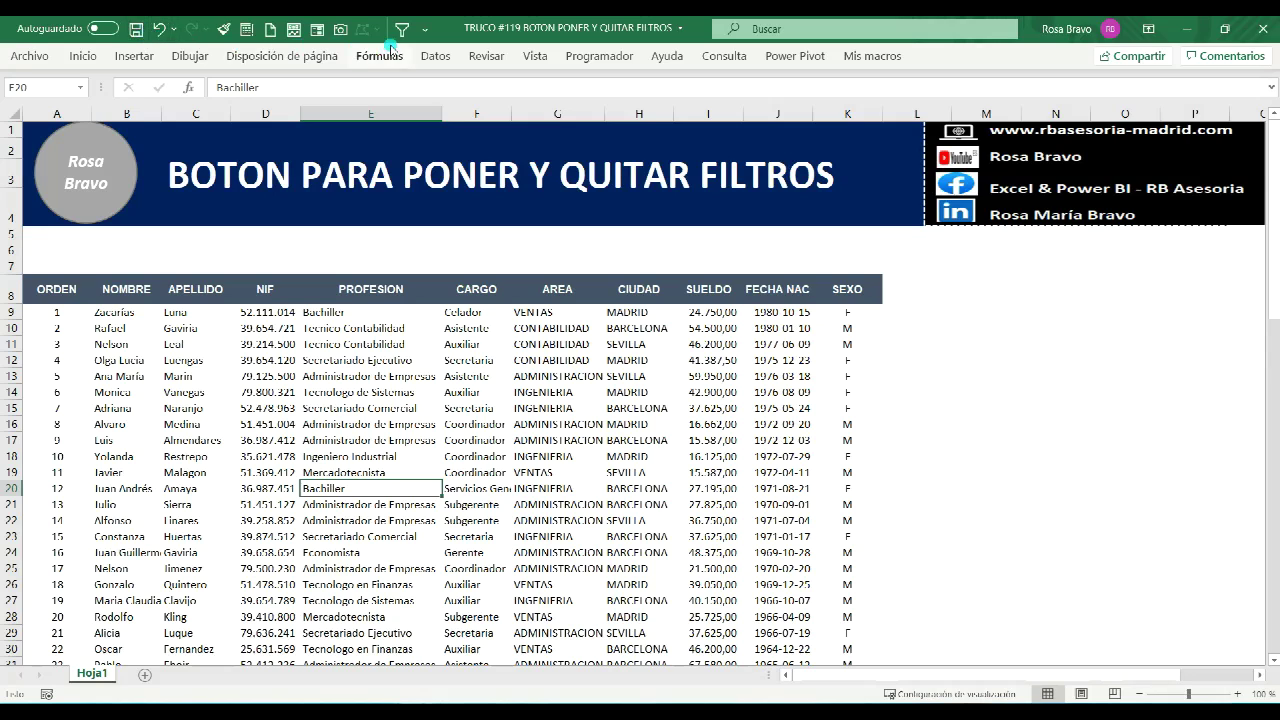
left_click(78, 57)
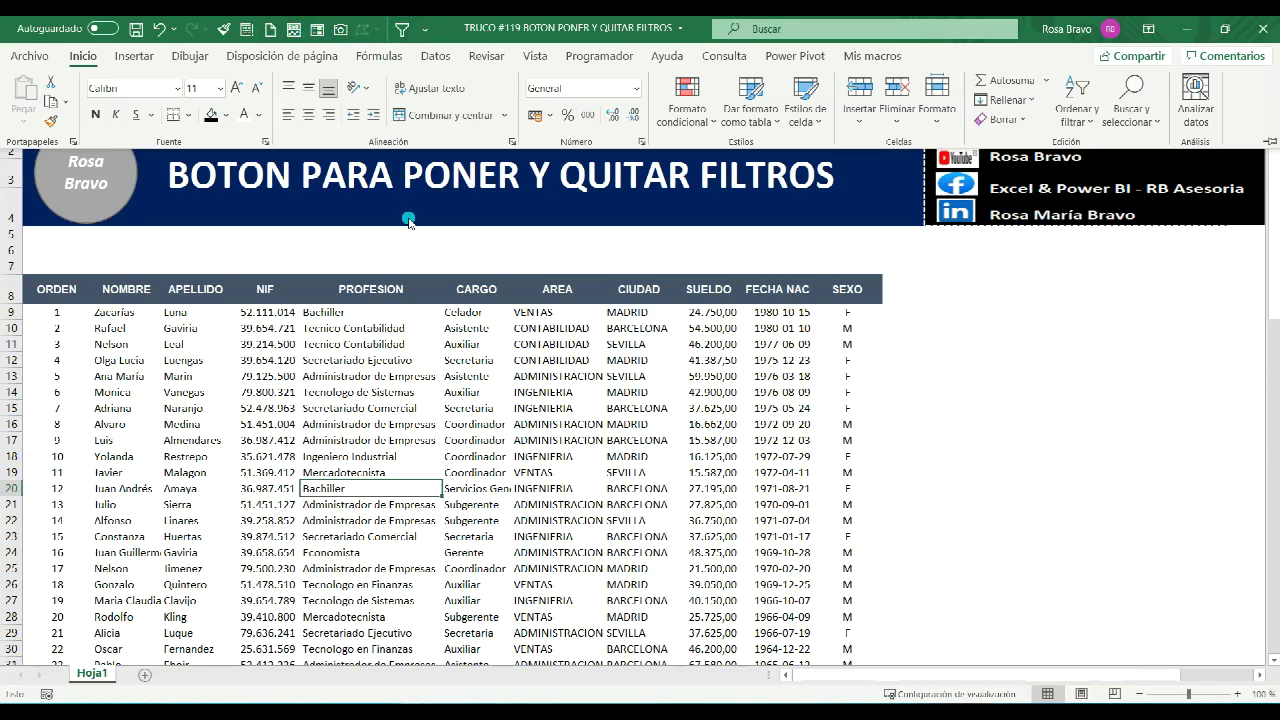
left_click(400, 35)
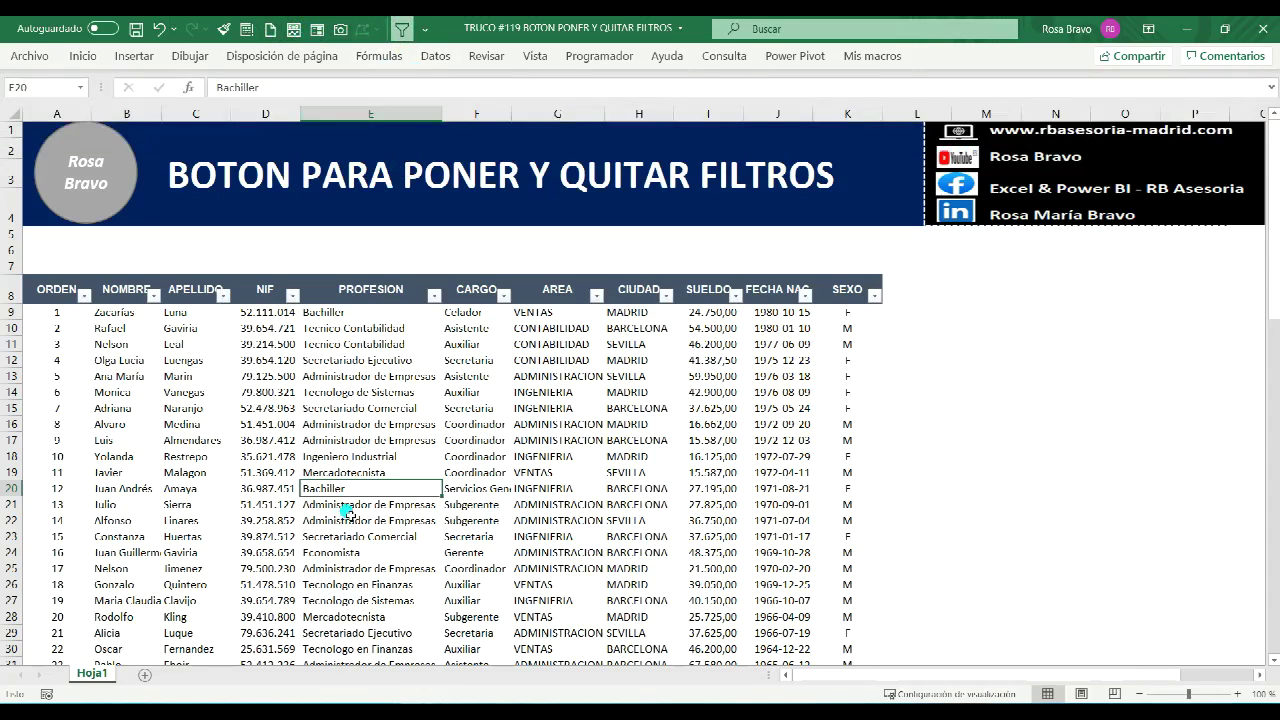